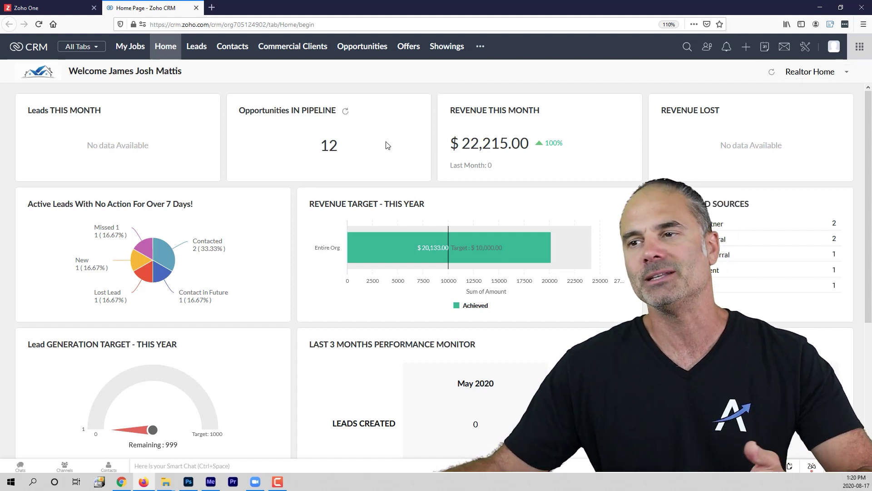
- Expand the '...' overflow at the end of the Realtor Home navigation bar to list more modules
mouse_move(416, 240)
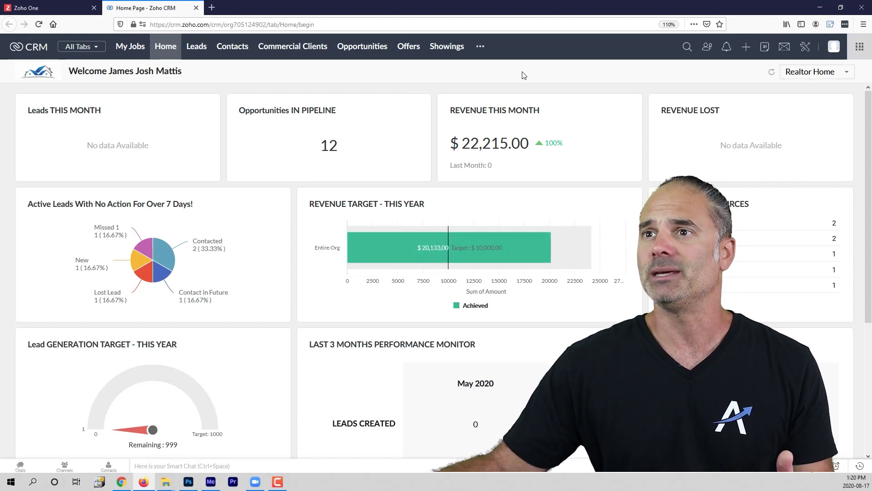
click(479, 47)
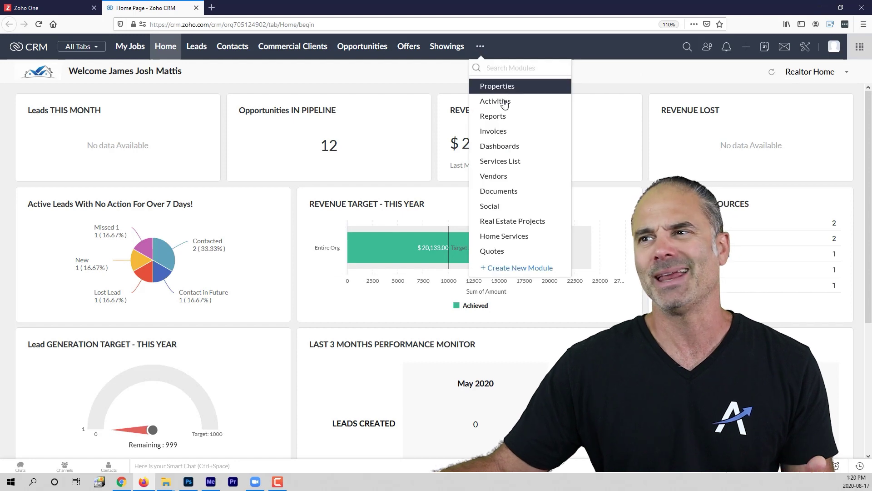
- Open Dashboards and go from Opportunity Insights to the Activity Stats dashboard
click(500, 146)
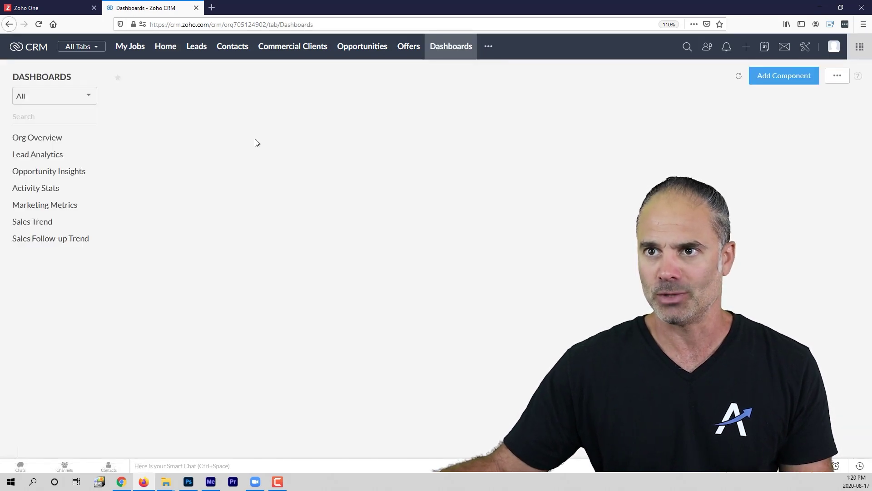
click(85, 152)
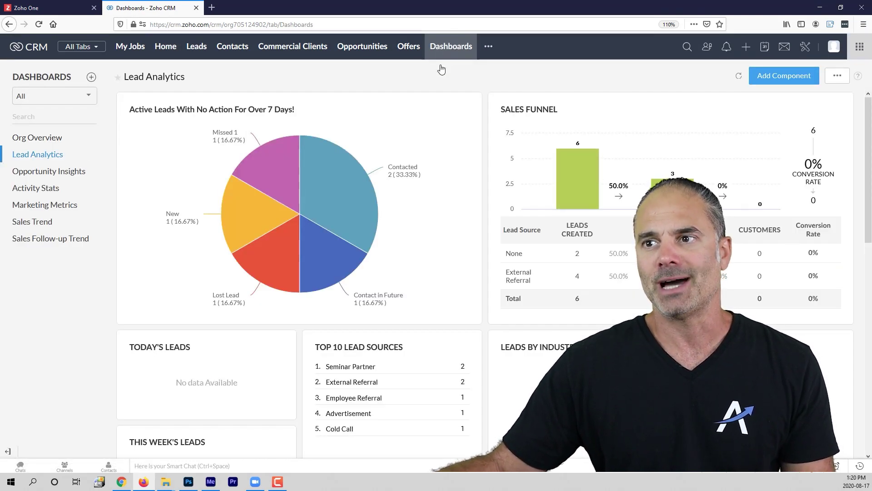
scroll(236, 204, down, 6)
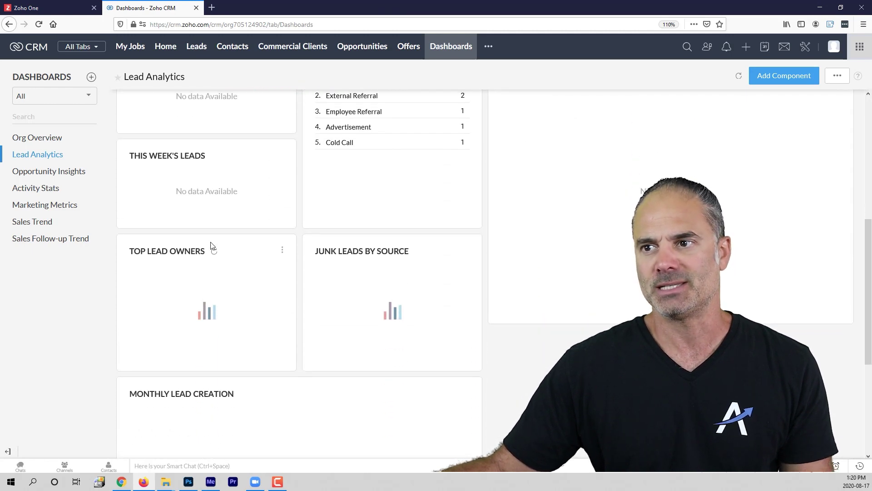
scroll(200, 241, down, 3)
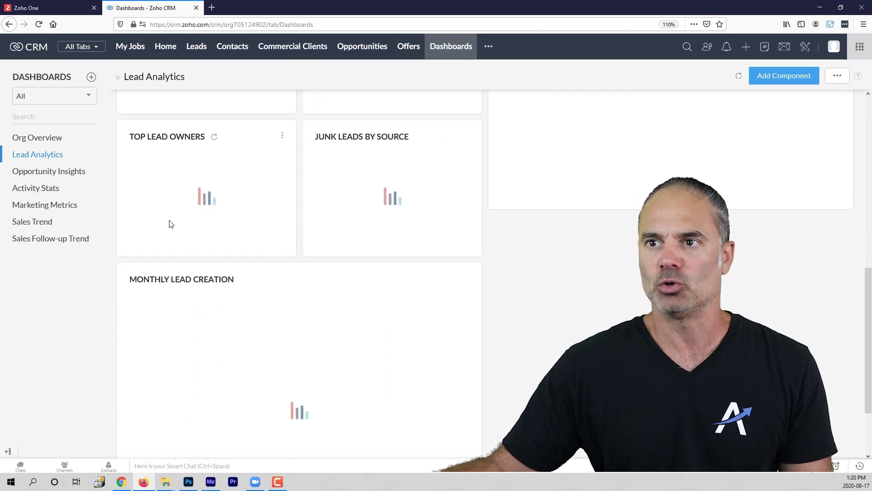
click(58, 176)
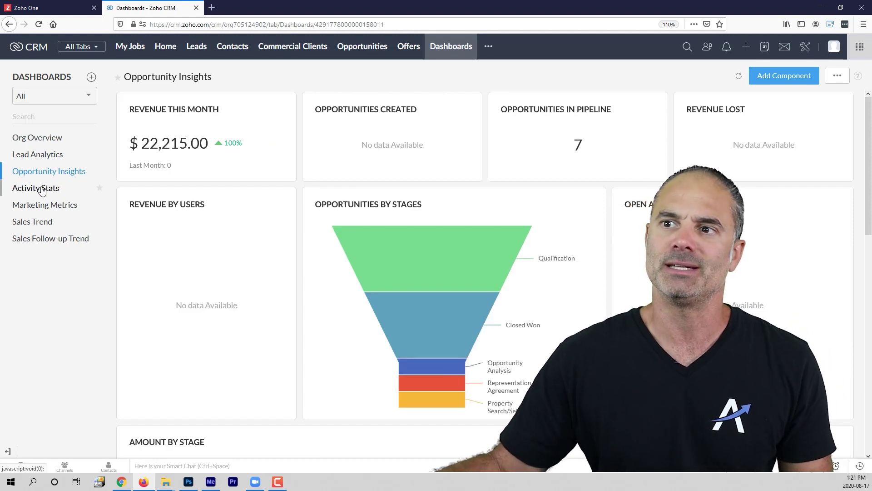
click(41, 189)
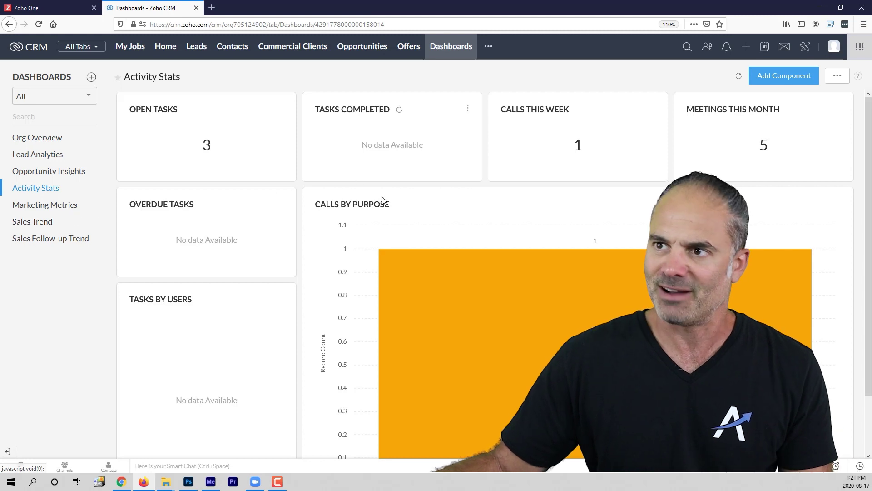
- Preview the Add Component 'Pick from Gallery' options, then close the gallery
click(758, 77)
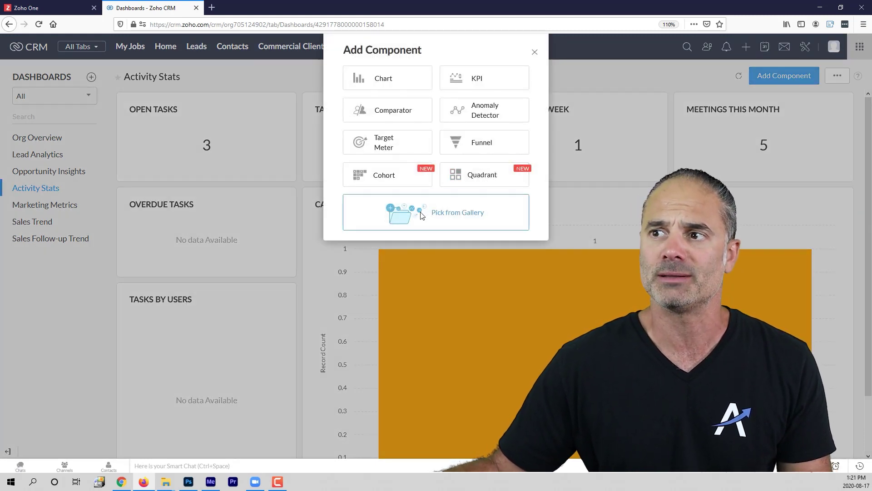
click(422, 216)
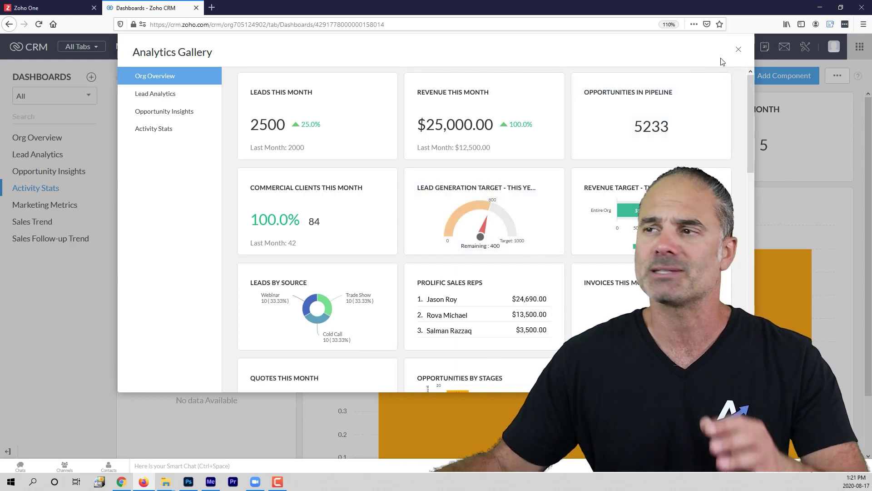
click(738, 51)
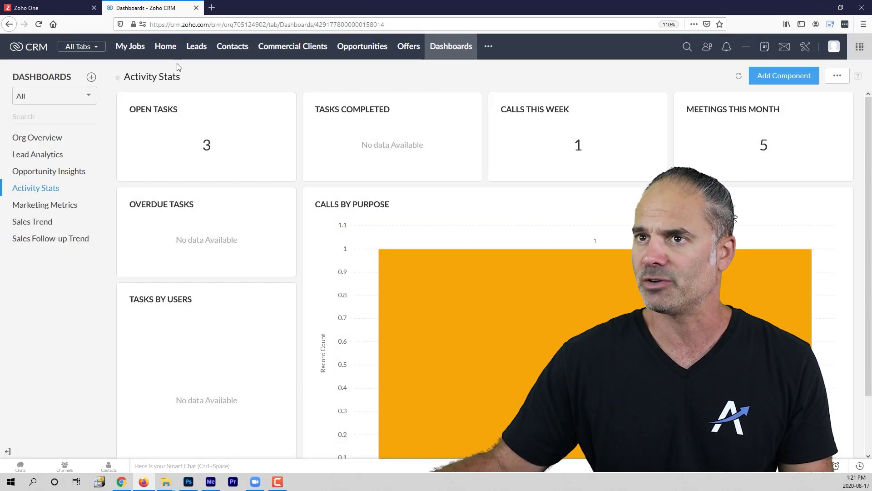
- Go to the Leads module and start a new lead, then cancel it
click(196, 48)
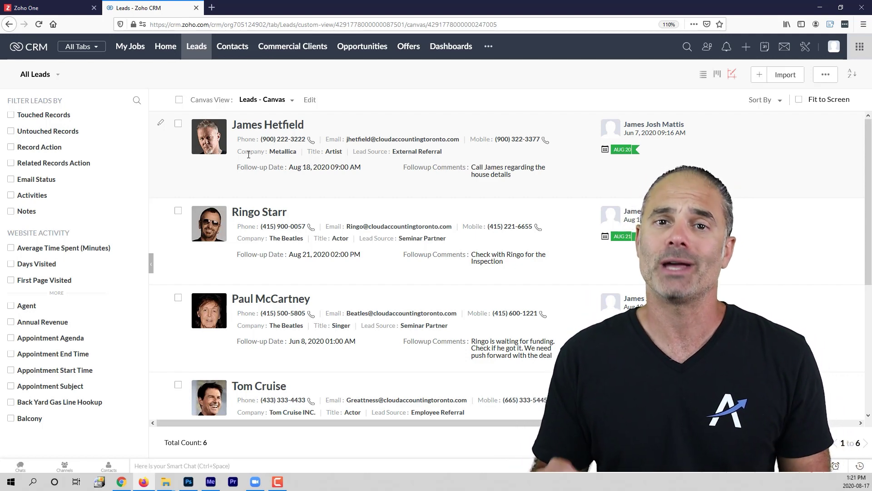
click(756, 76)
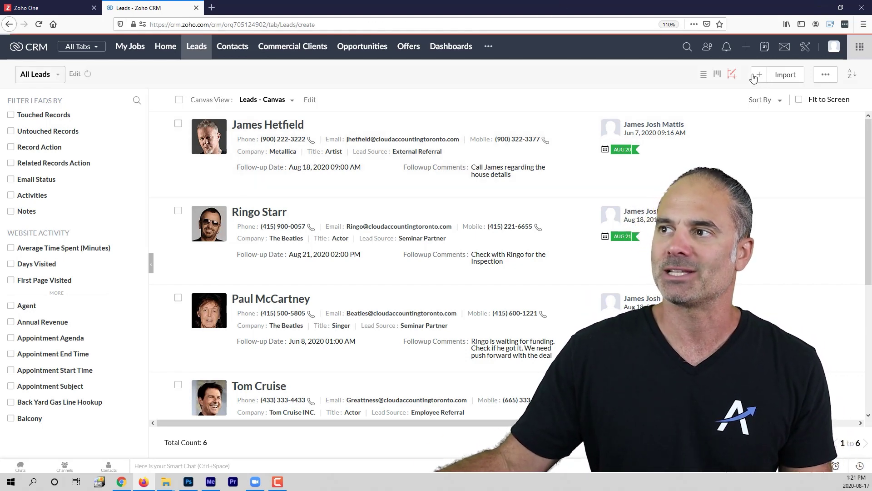
click(579, 77)
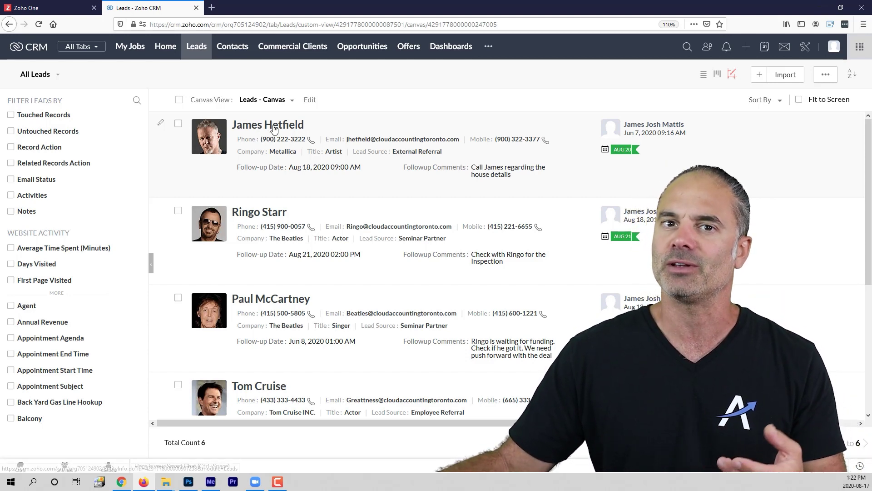
- Switch the leads to table view and back to canvas cards, dismissing Kanban settings unchanged
click(703, 75)
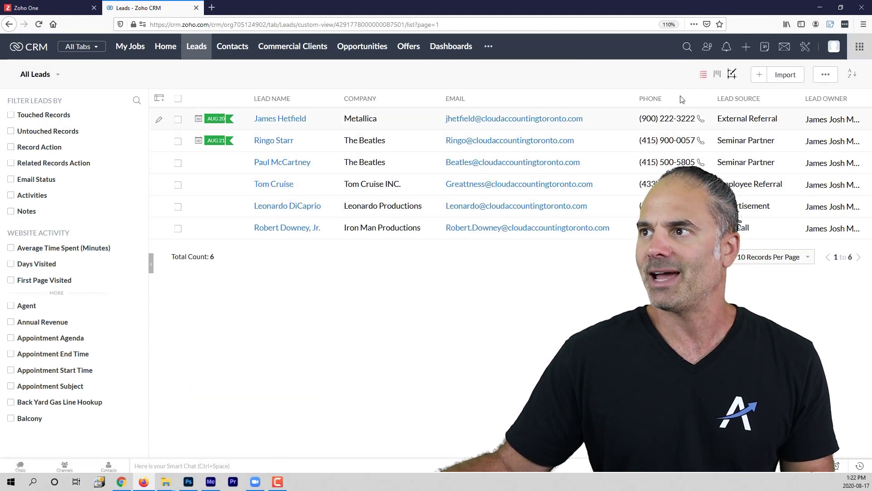
click(718, 75)
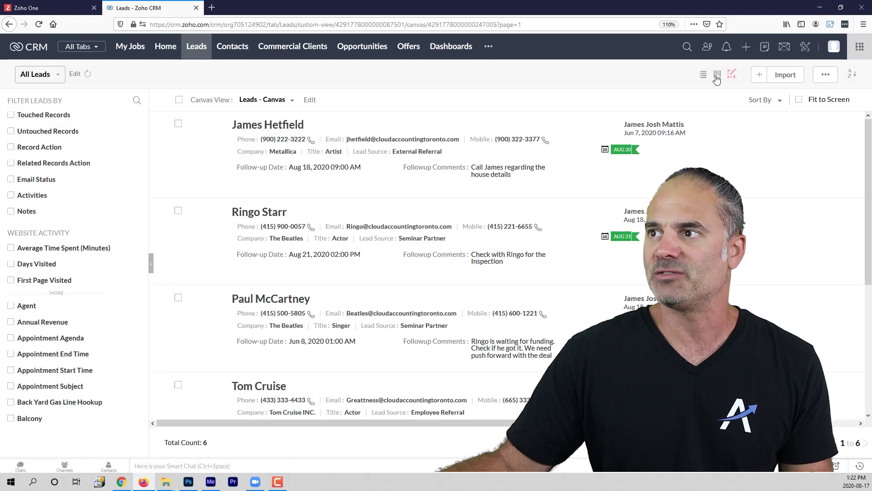
click(717, 77)
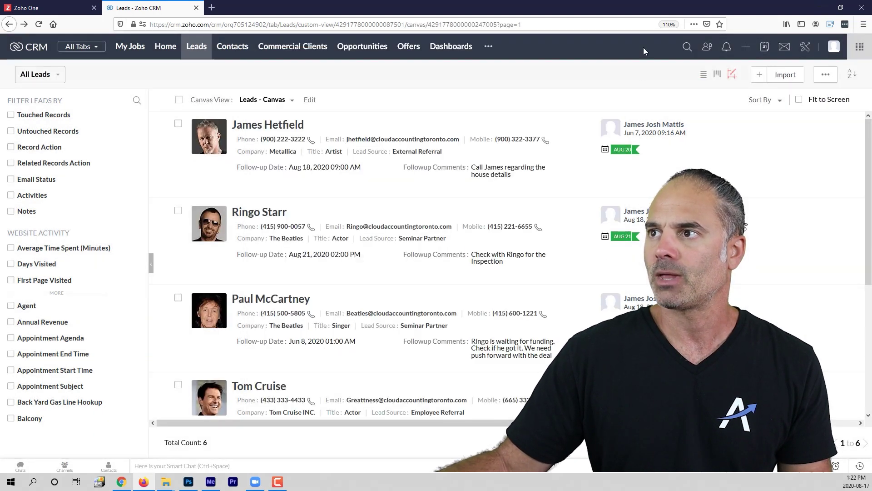
key(Escape)
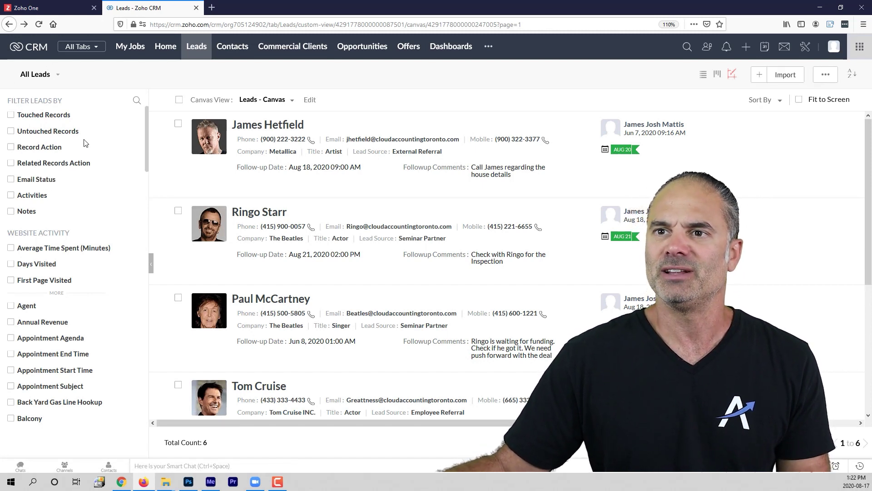
- Filter the leads to Agent is No, leaving 5 leads
click(11, 306)
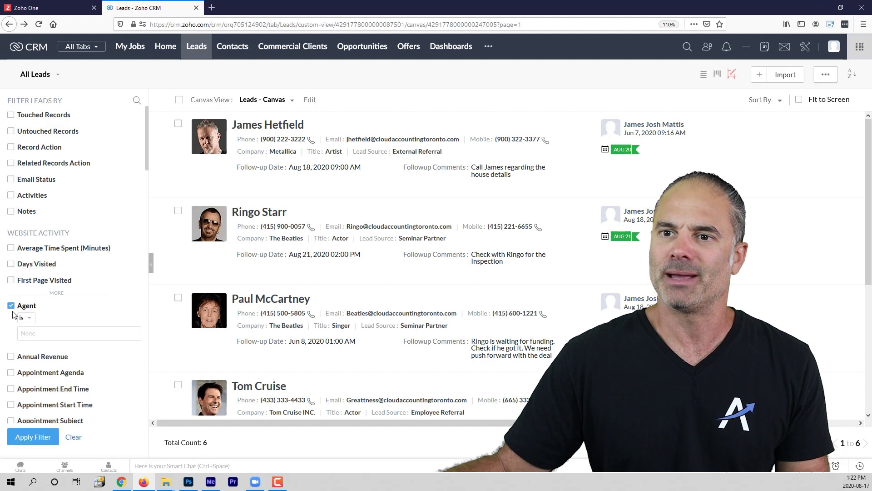
click(35, 333)
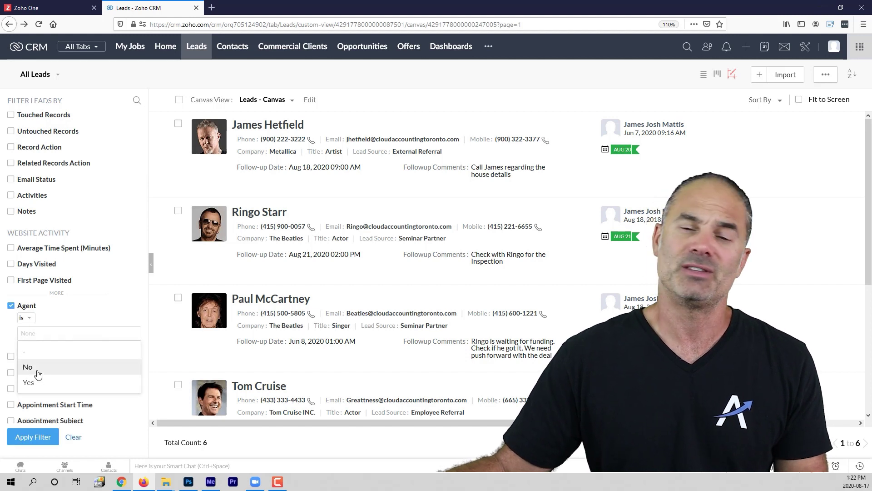
click(38, 373)
click(35, 436)
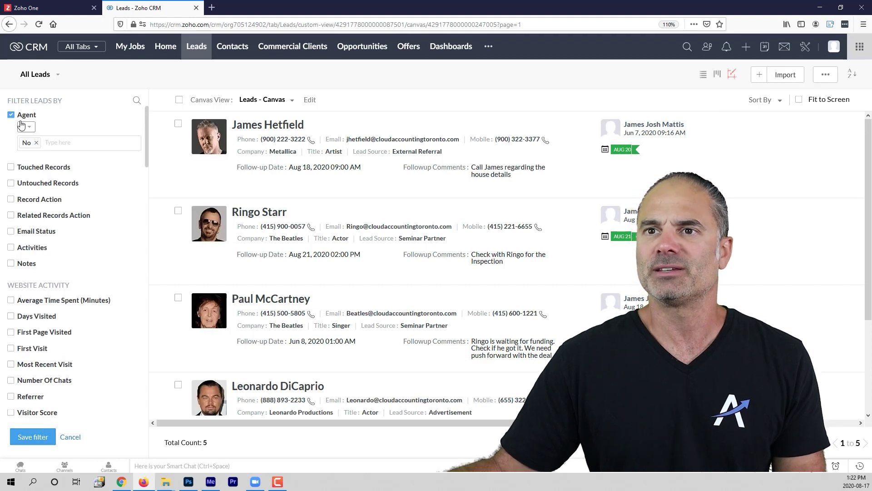
- Remove the Agent filter condition and open the Metallica lead's record
click(12, 116)
scroll(61, 227, down, 4)
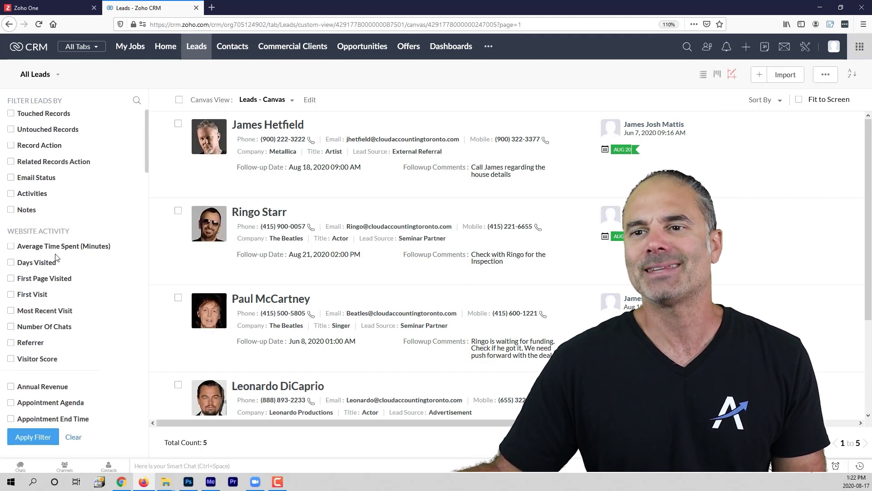
scroll(49, 282, down, 2)
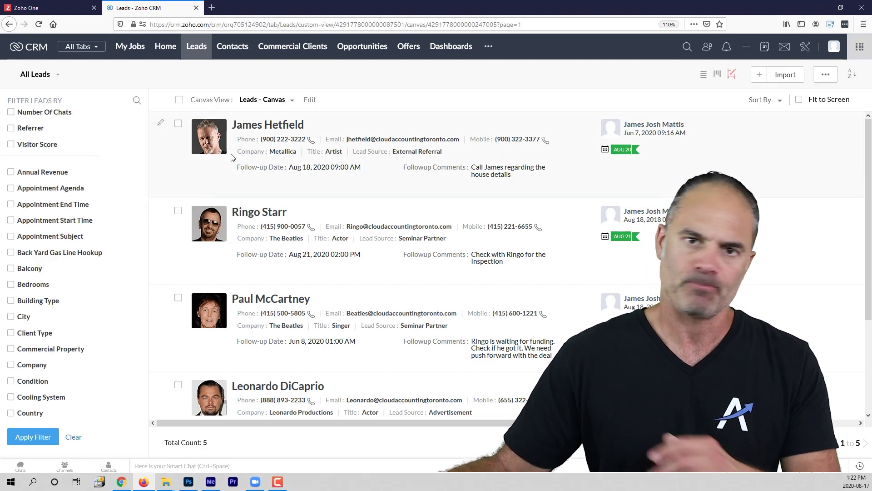
click(273, 126)
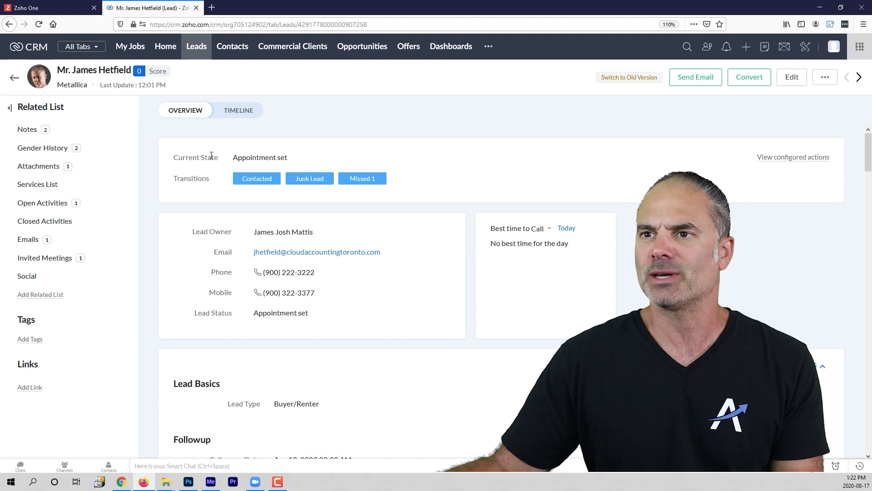
- From the Metallica lead's Overview, open the Contacted transition form
drag(178, 155, 366, 155)
click(371, 160)
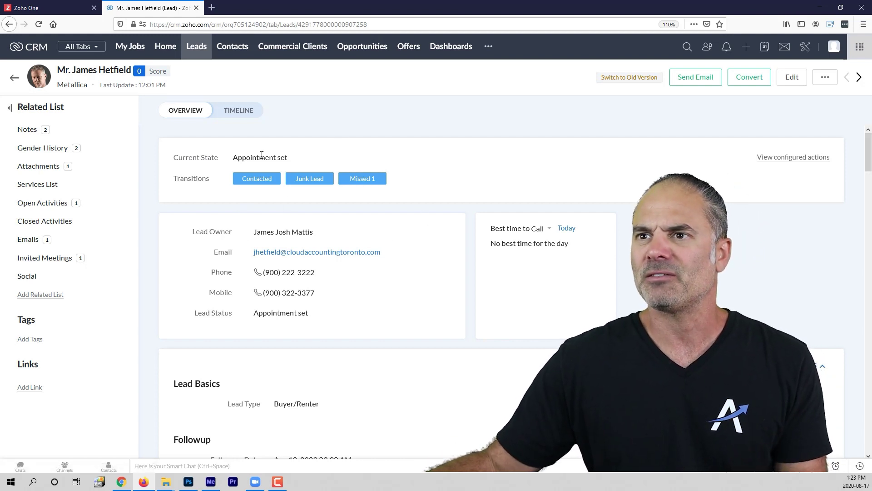
click(270, 180)
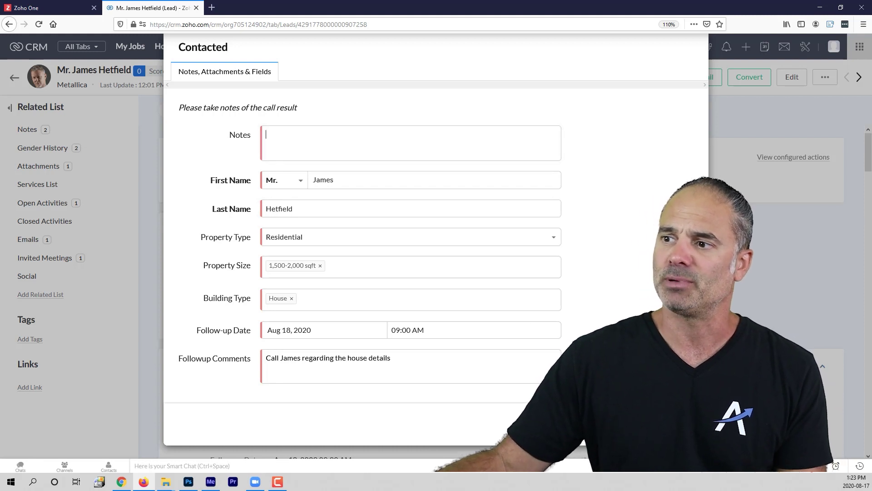
- Save the Contacted transition with a note about the great call with the lead's contact
click(319, 151)
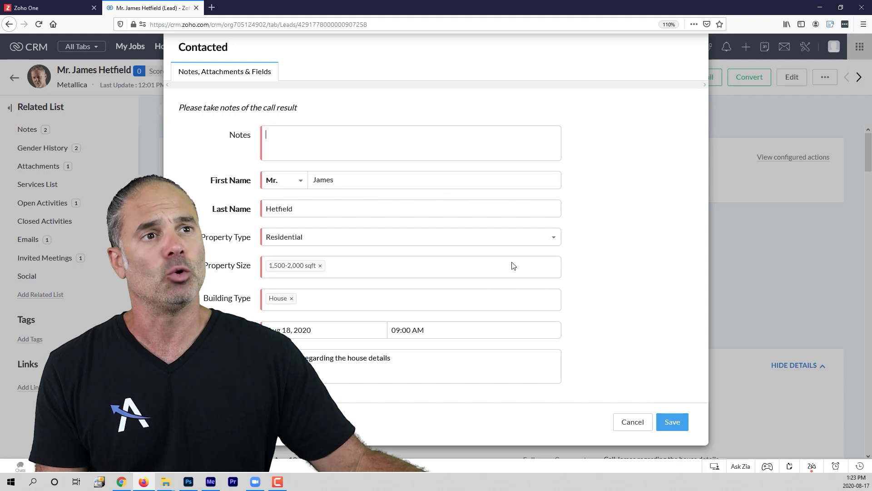
click(672, 426)
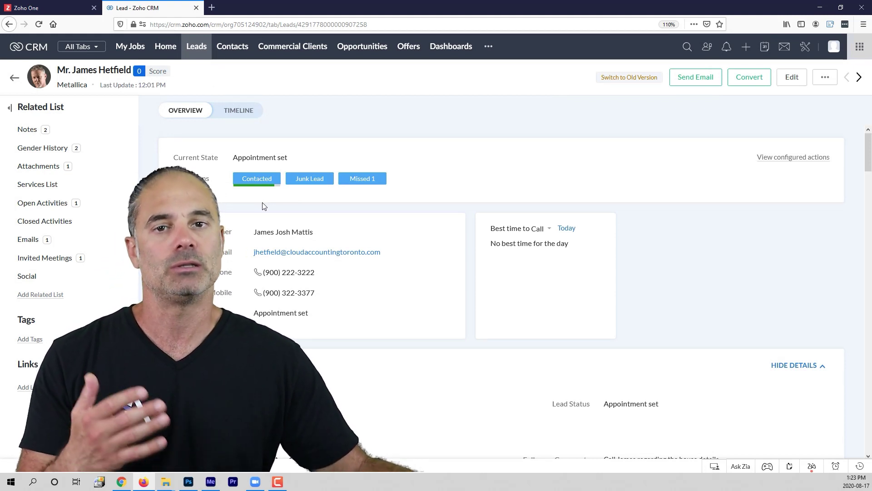
click(257, 179)
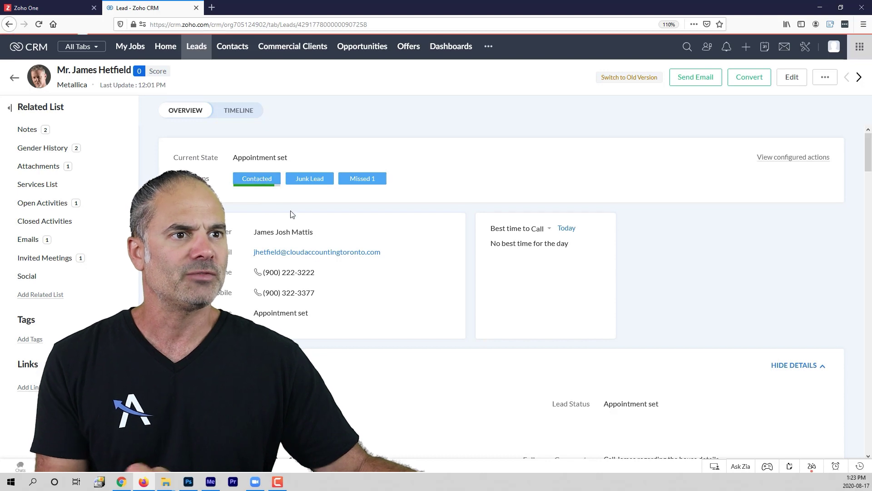
text(gfdgdf)
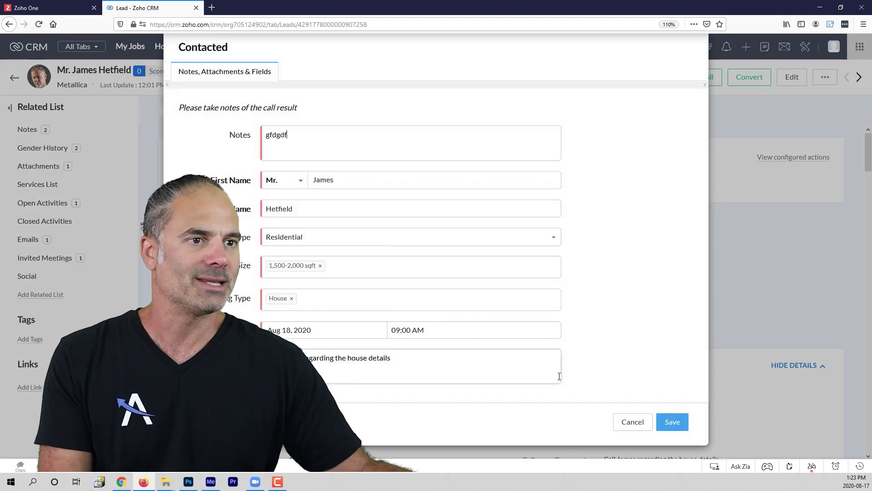
key(ctrl+a)
text(G)
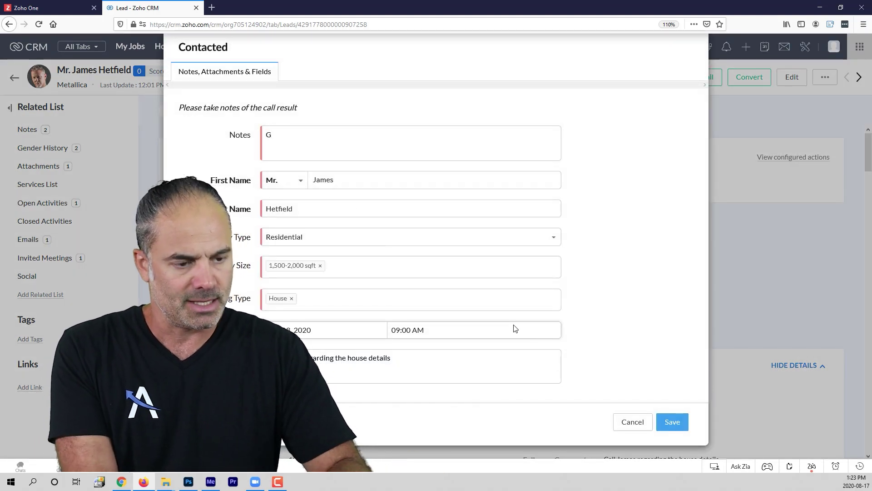
text(reat call with james)
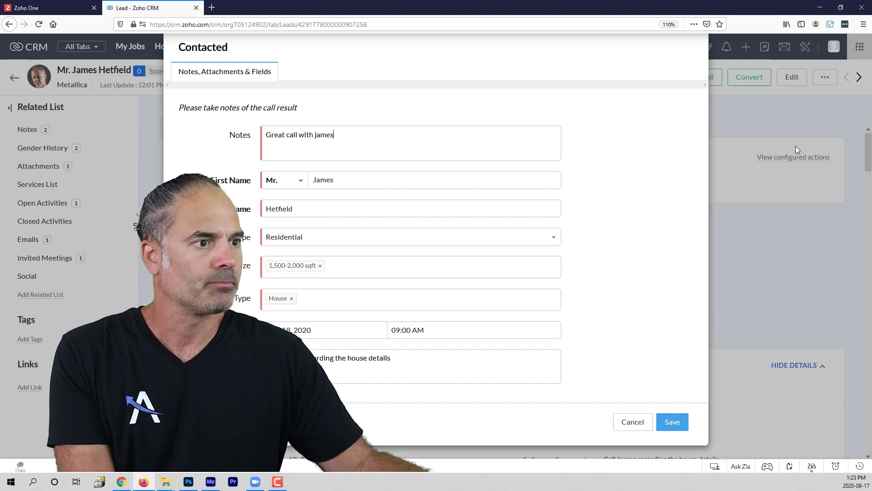
click(675, 422)
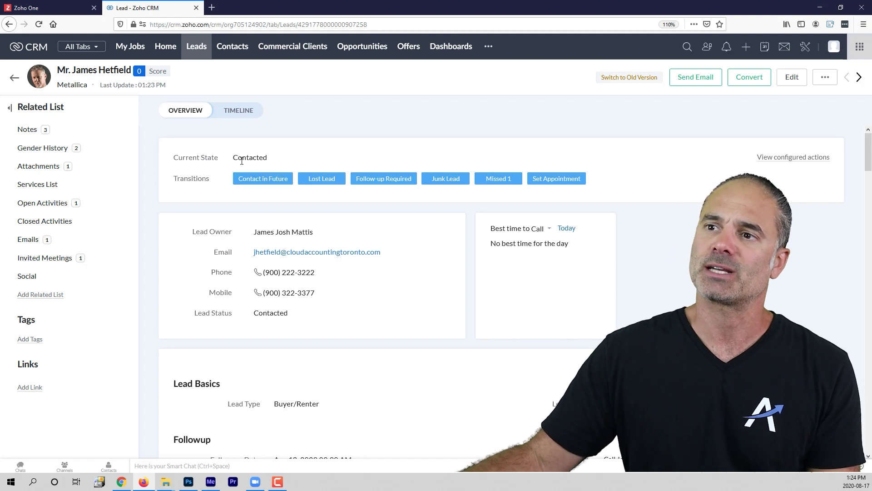
- Check the lead's current Contacted state and start the Contact in Future transition
double_click(258, 159)
mouse_move(258, 233)
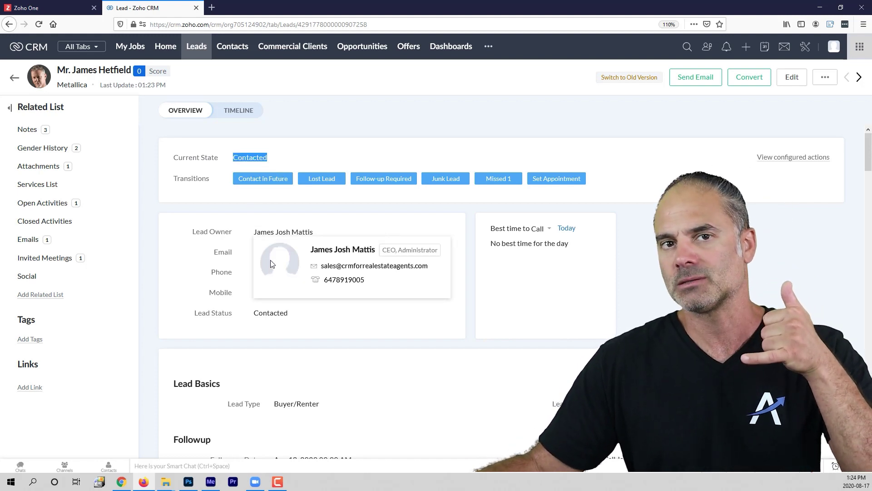
click(272, 179)
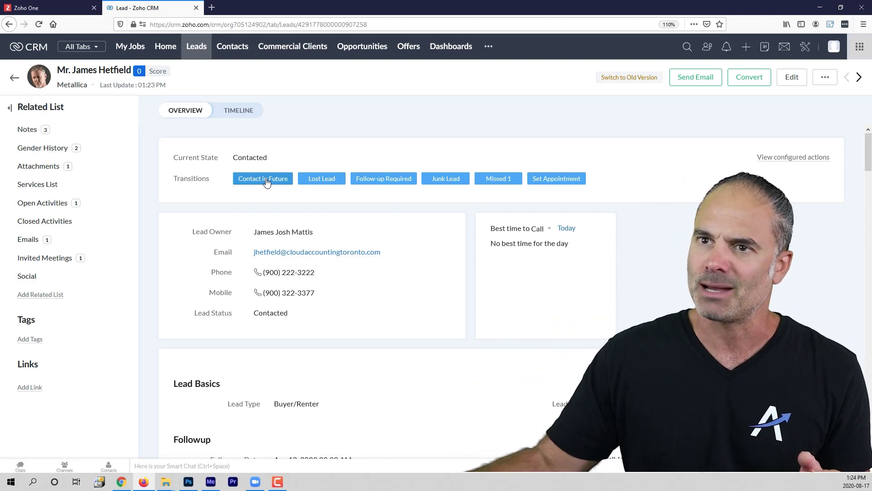
click(256, 179)
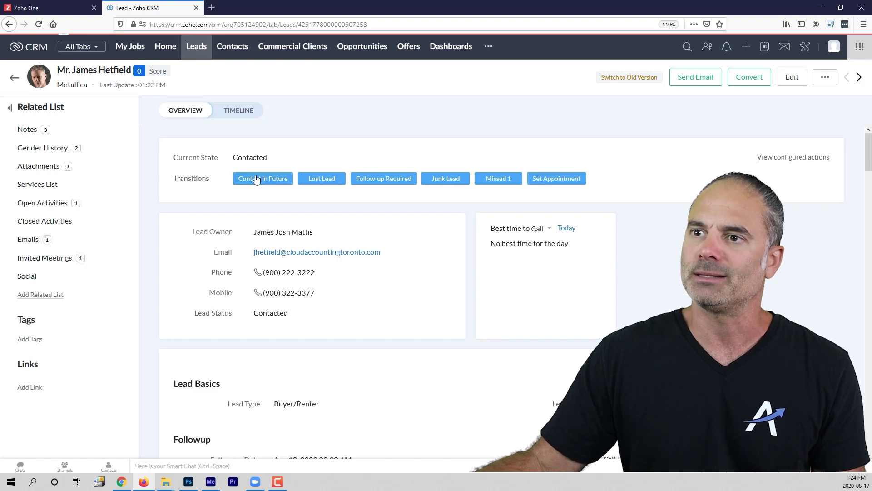
- Save Contact in Future with a follow-up date of February 26, 2021
click(316, 112)
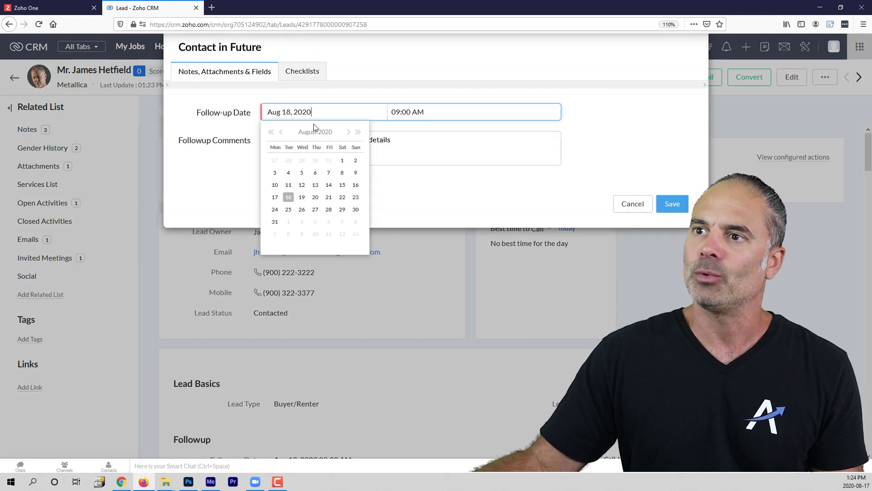
click(349, 132)
click(350, 133)
click(349, 133)
click(349, 132)
click(350, 132)
click(349, 132)
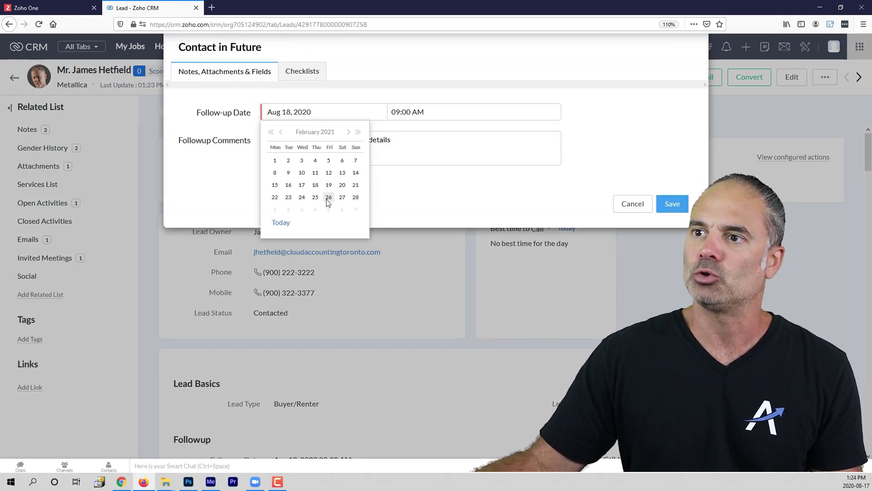
click(329, 196)
click(672, 203)
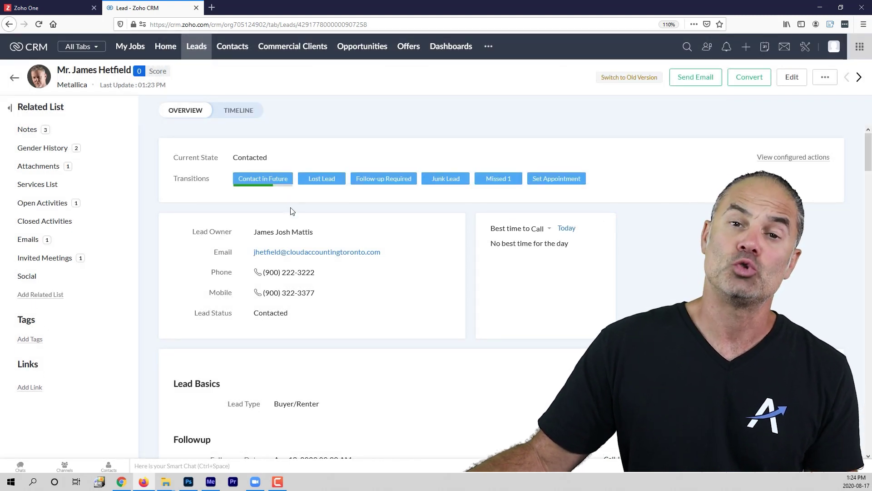
- Look at the Lost Lead reasons, cancel without marking it lost, and start converting the lead
mouse_move(291, 229)
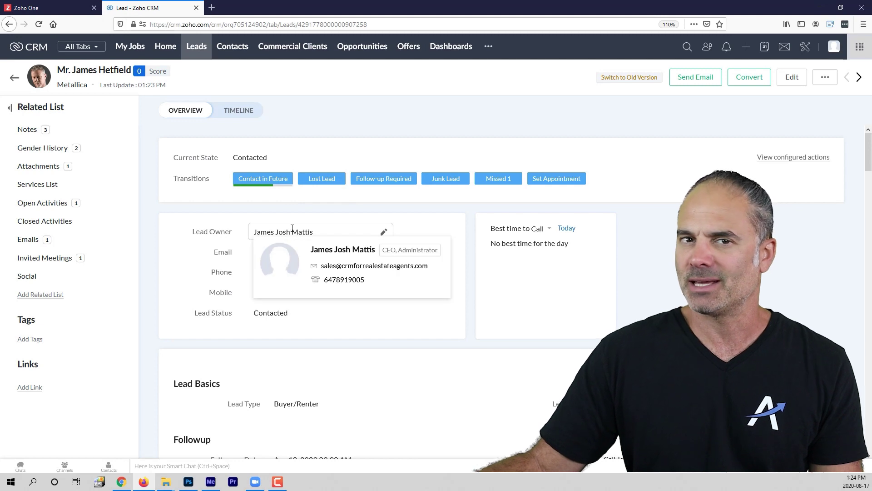
click(318, 178)
click(285, 160)
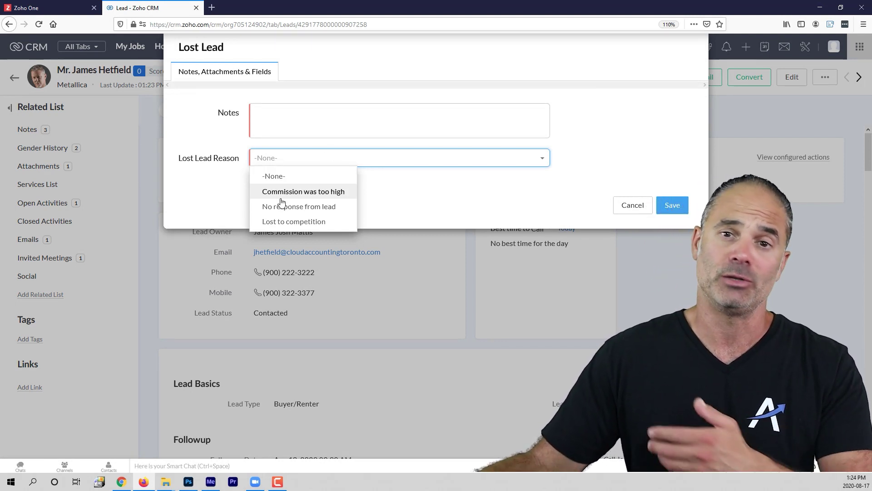
click(629, 205)
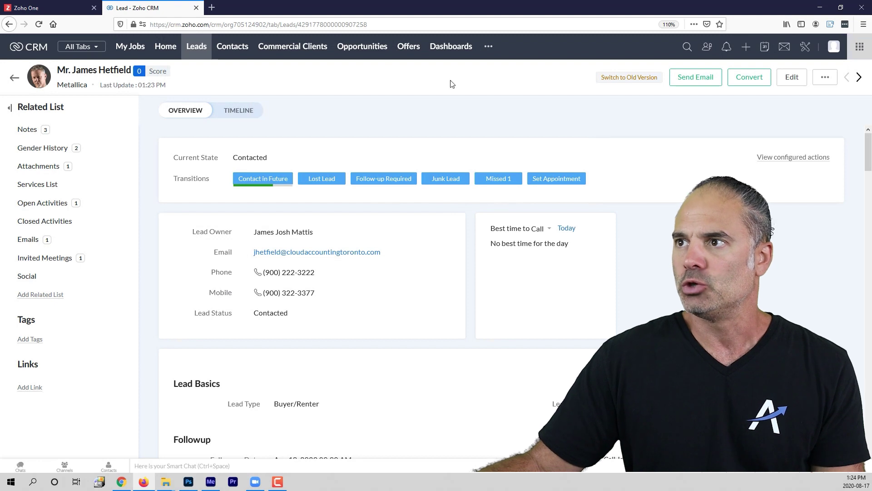
click(747, 78)
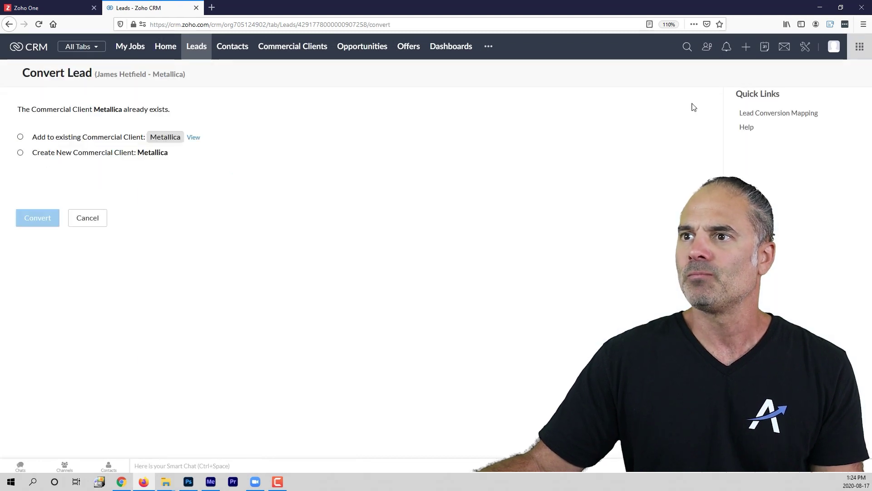
- Choose Create New Commercial Client Metallica and tick creating a new Metallica opportunity
click(20, 152)
click(20, 198)
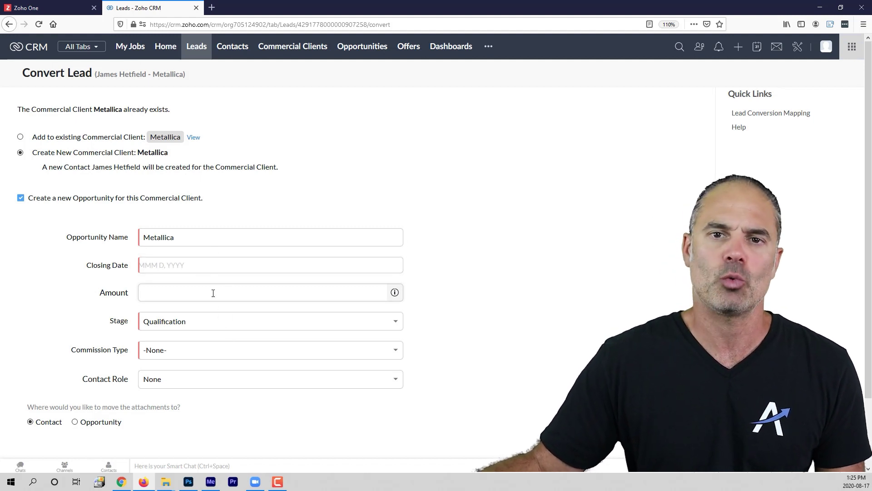
click(163, 264)
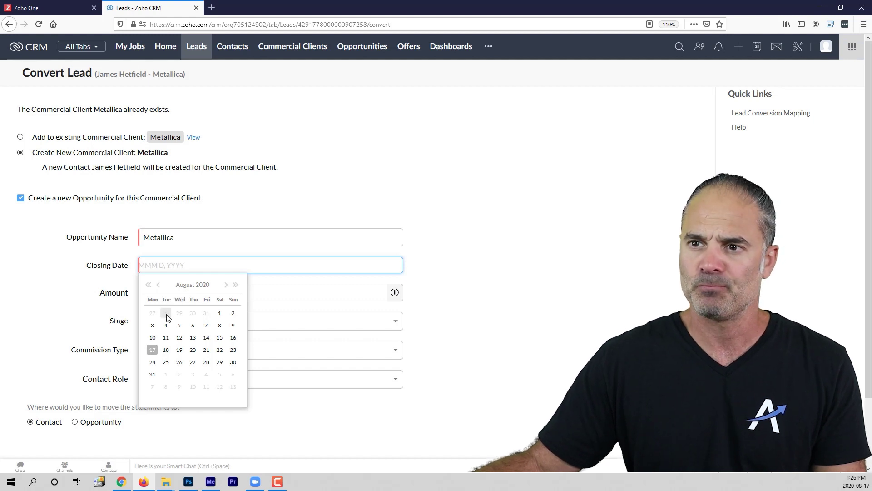
- Convert with closing date Oct 31, 2020, amount 600000 and Fixed Fee commission type
double_click(227, 285)
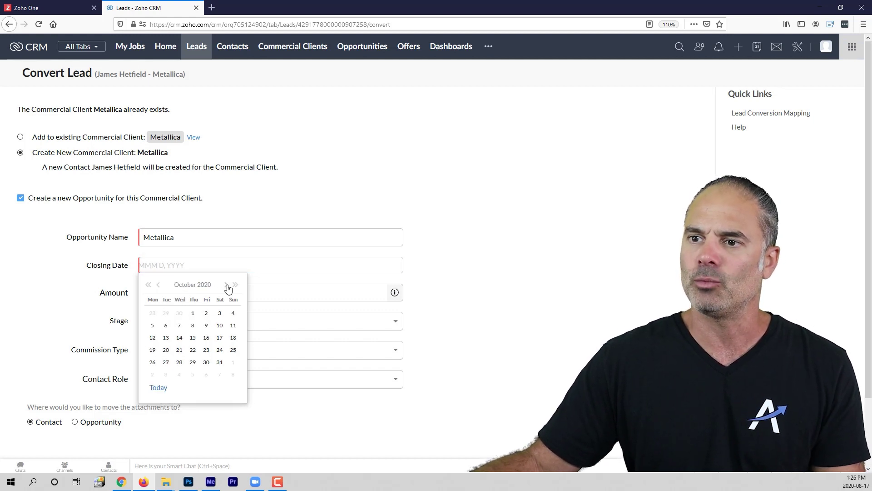
click(219, 362)
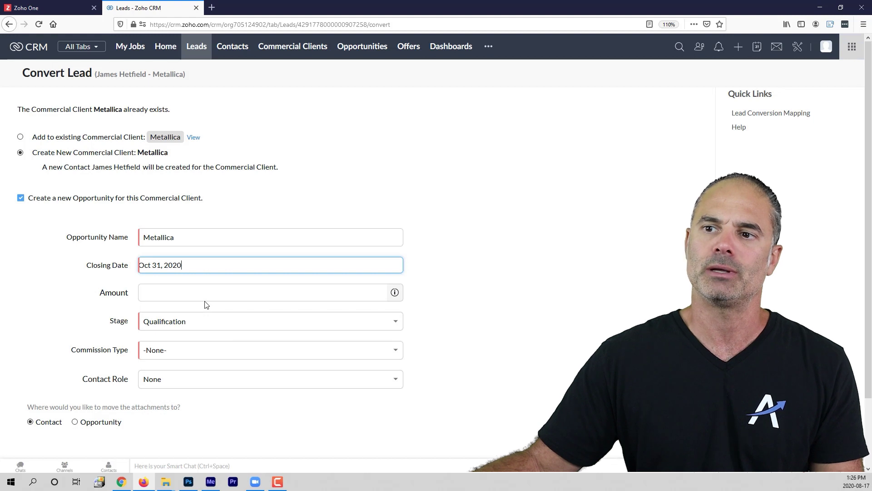
click(174, 293)
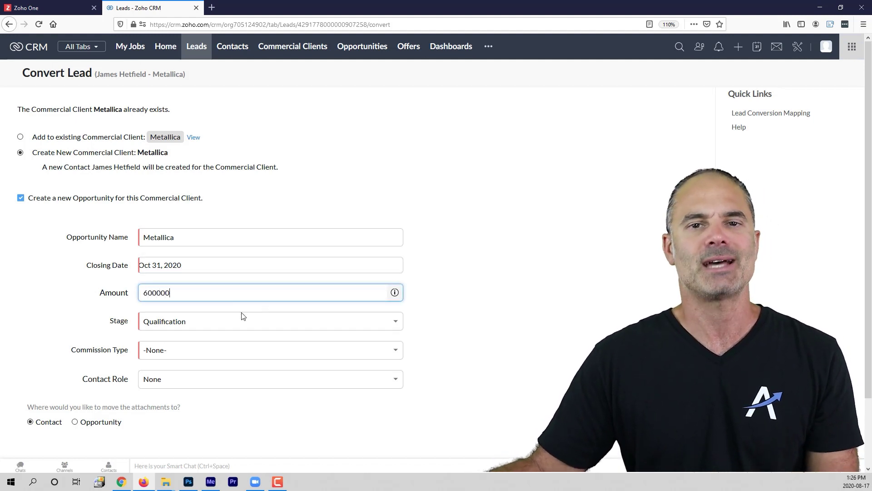
click(187, 354)
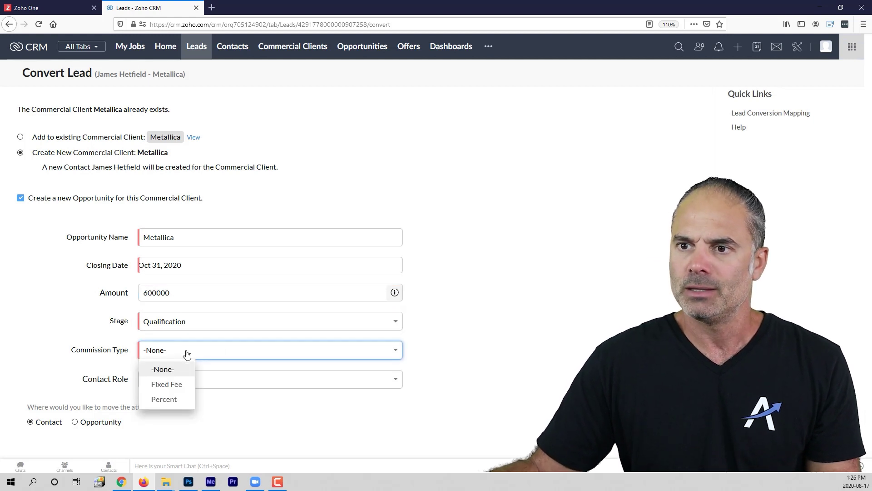
click(177, 386)
scroll(129, 339, down, 3)
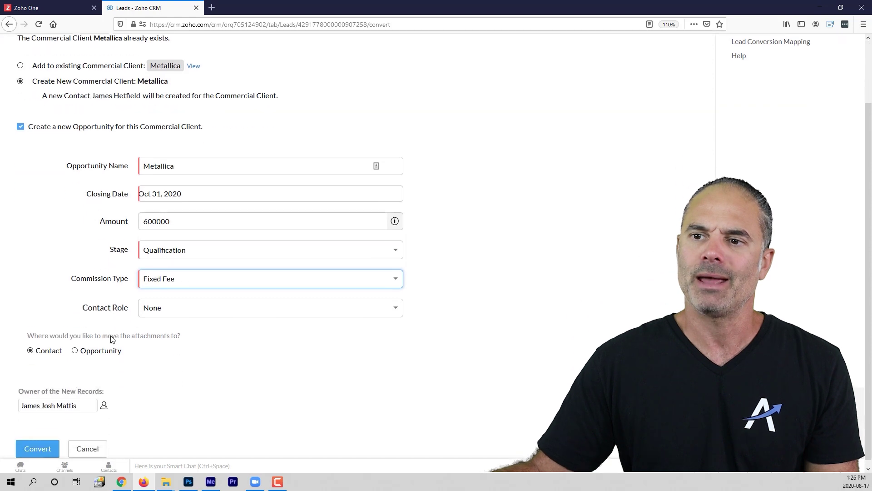
click(45, 442)
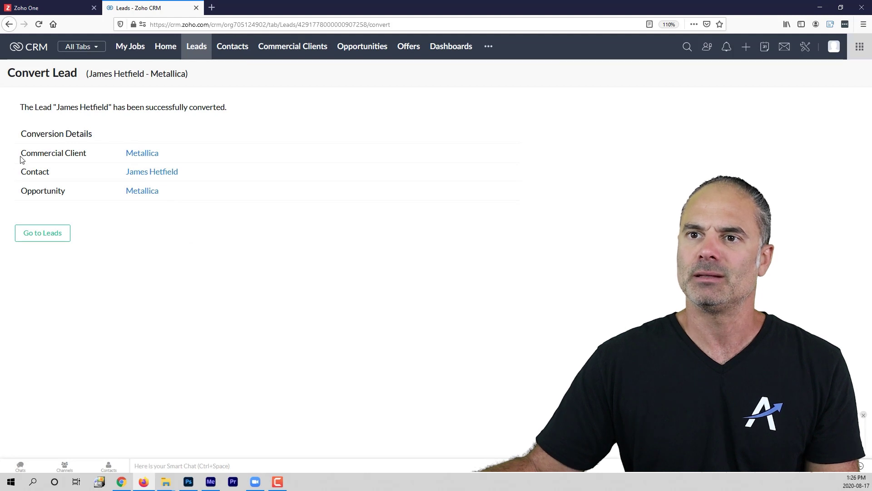
- Review the conversion summary and open the Metallica opportunity link
drag(21, 156, 96, 152)
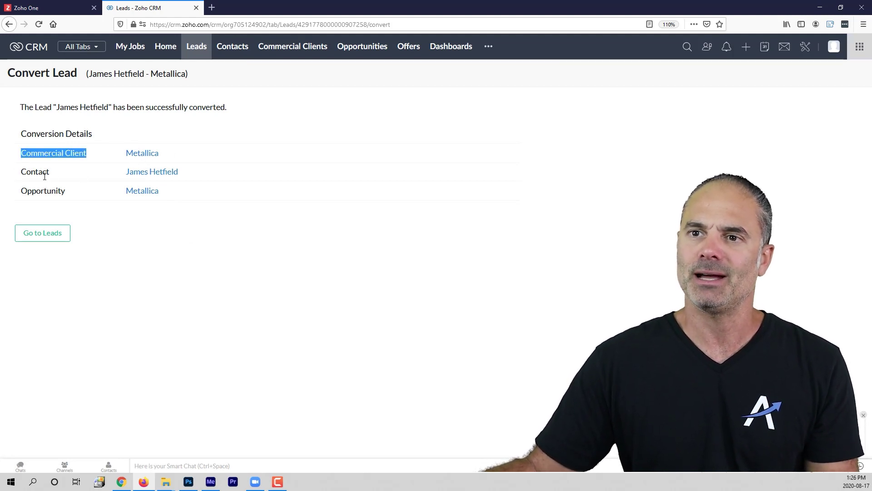
double_click(28, 173)
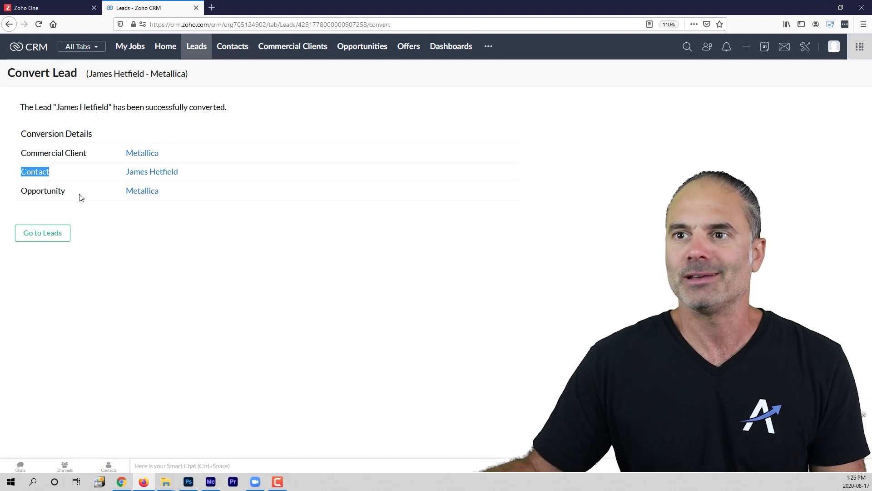
click(46, 190)
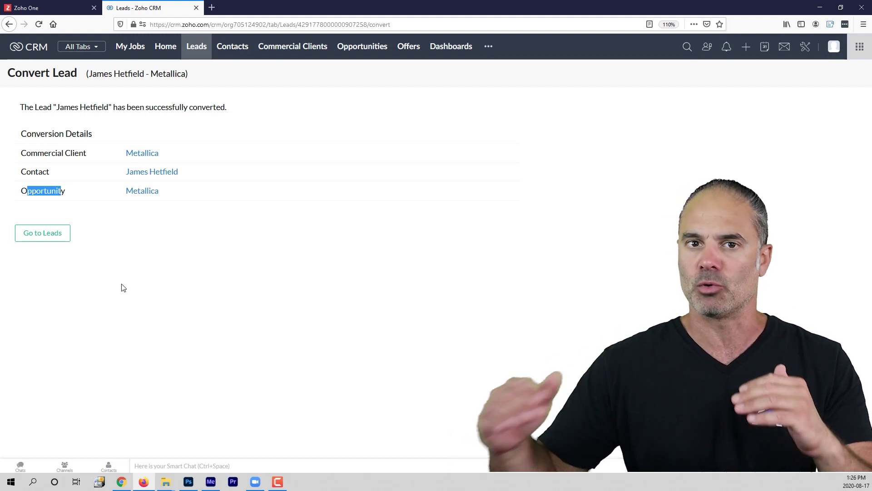
click(150, 192)
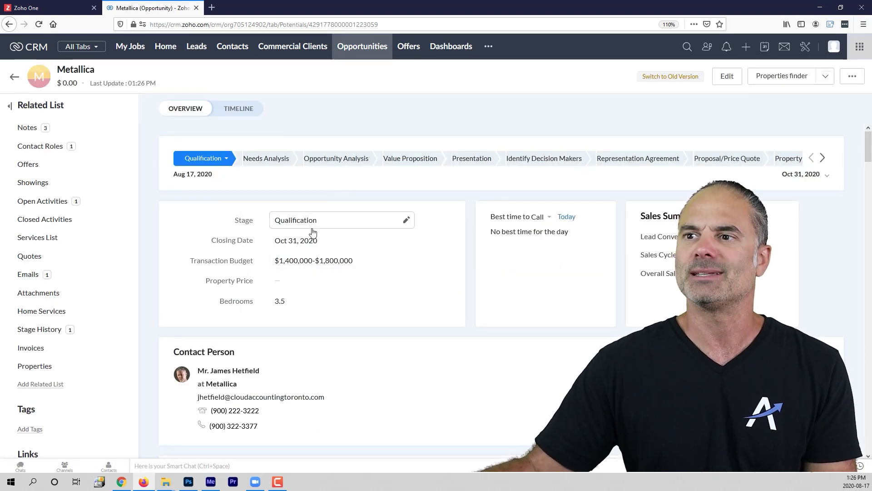
- Open the Contact Roles Mapping page from the Metallica opportunity's Related List
scroll(319, 282, down, 2)
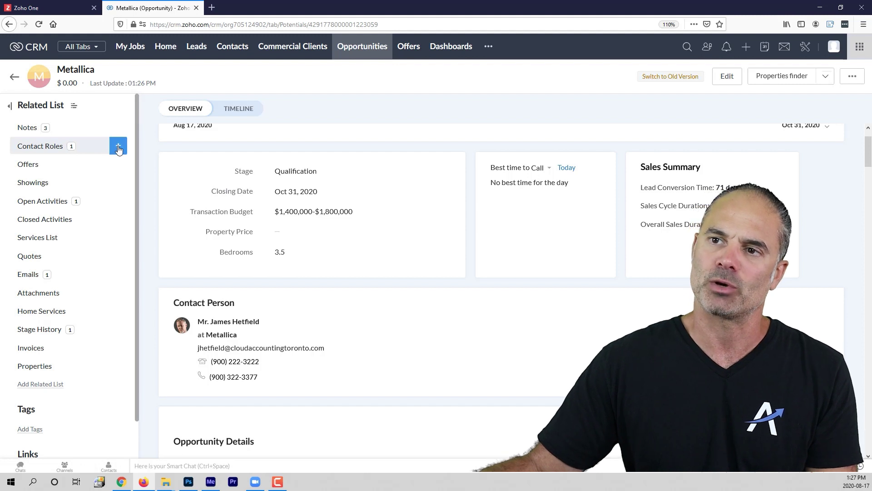
click(118, 147)
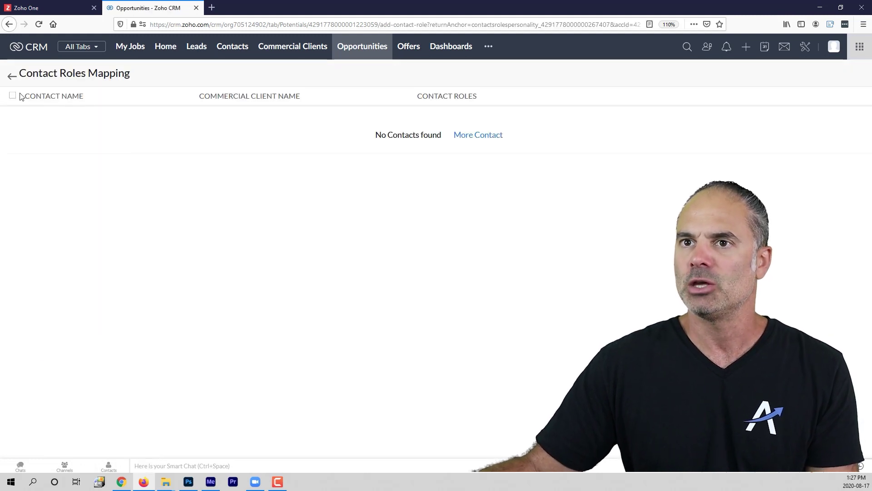
- Add a contact role row and pick the first contact from All Contacts
click(463, 136)
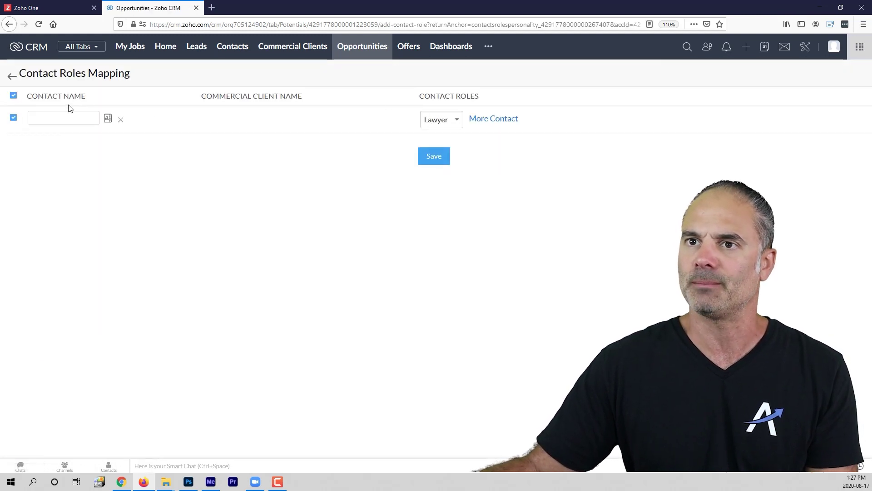
click(107, 119)
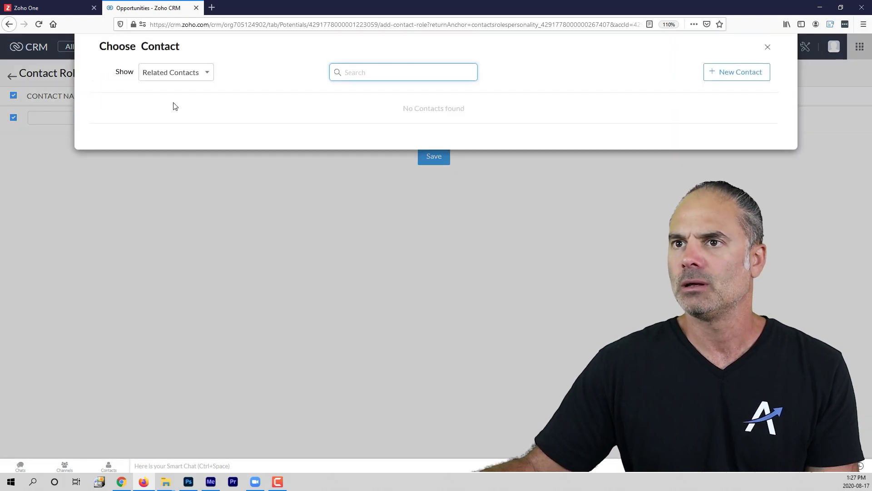
click(180, 73)
click(181, 105)
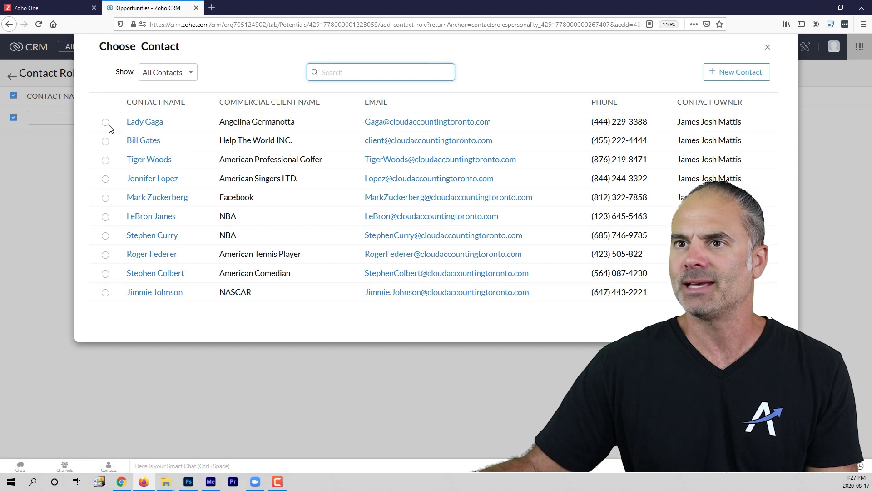
click(106, 123)
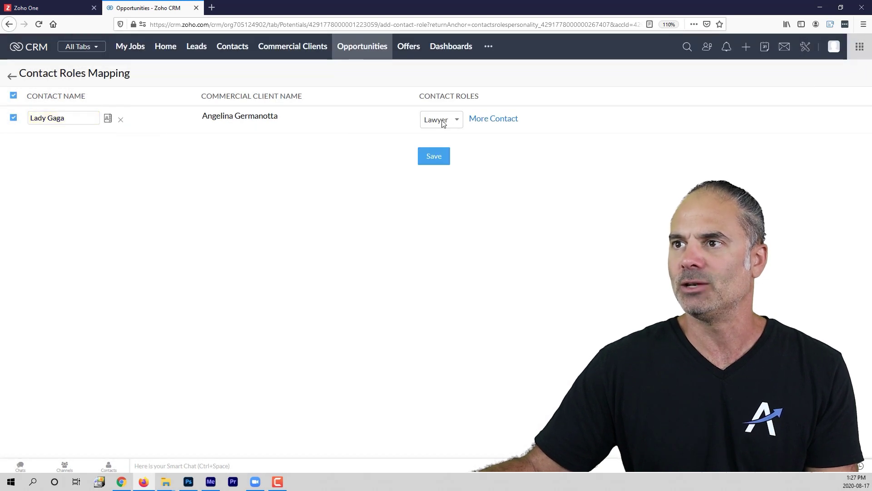
- Add the Facebook contact as Builder in a second row and save the mapping
click(484, 119)
click(109, 146)
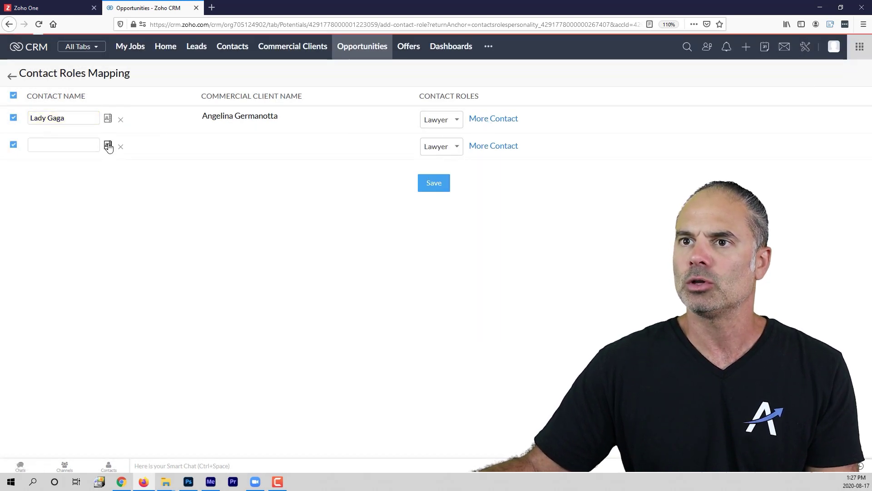
click(164, 75)
click(172, 108)
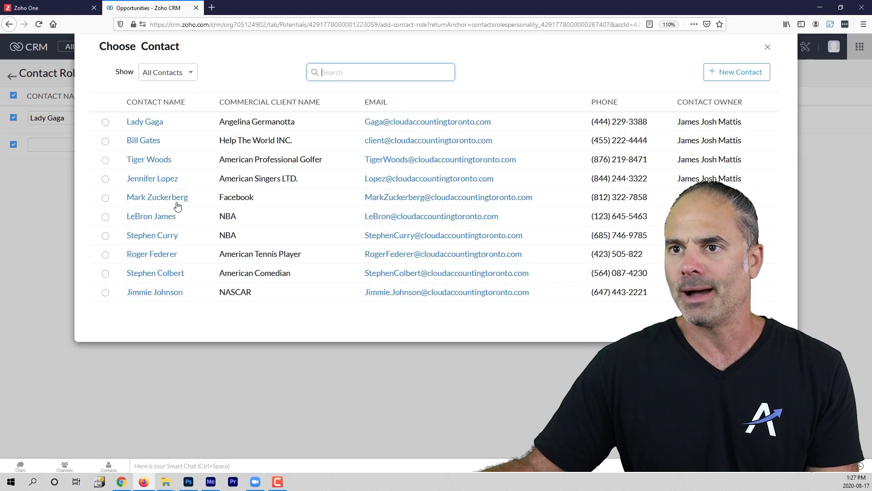
click(106, 199)
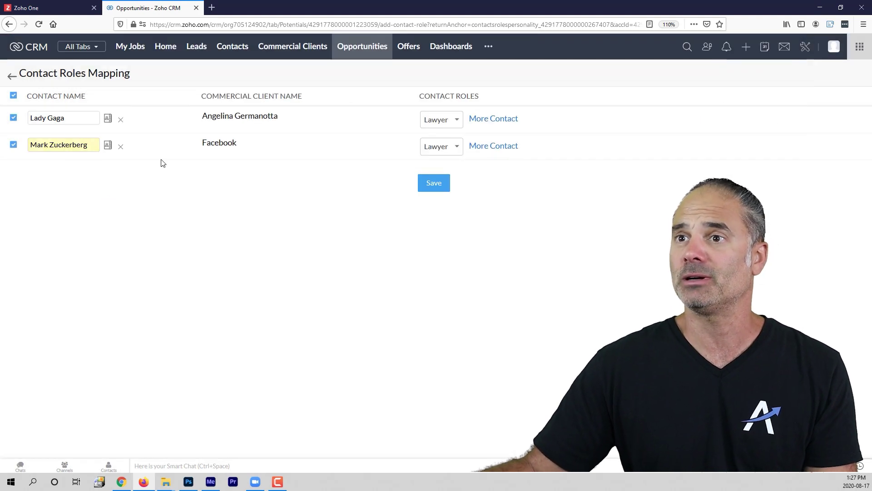
click(454, 146)
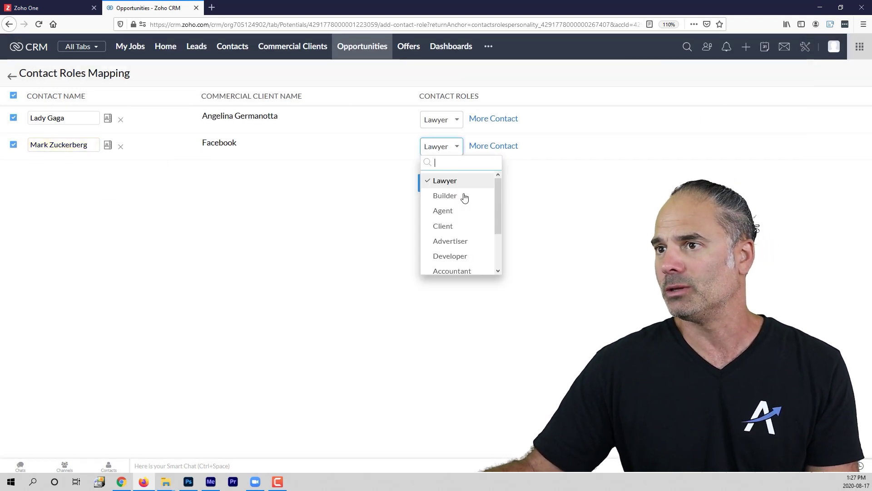
click(463, 195)
click(432, 184)
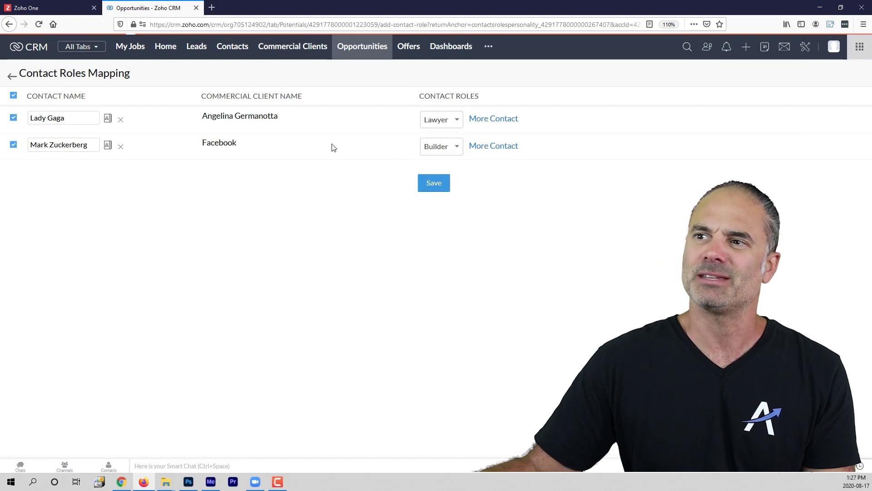
scroll(346, 271, down, 15)
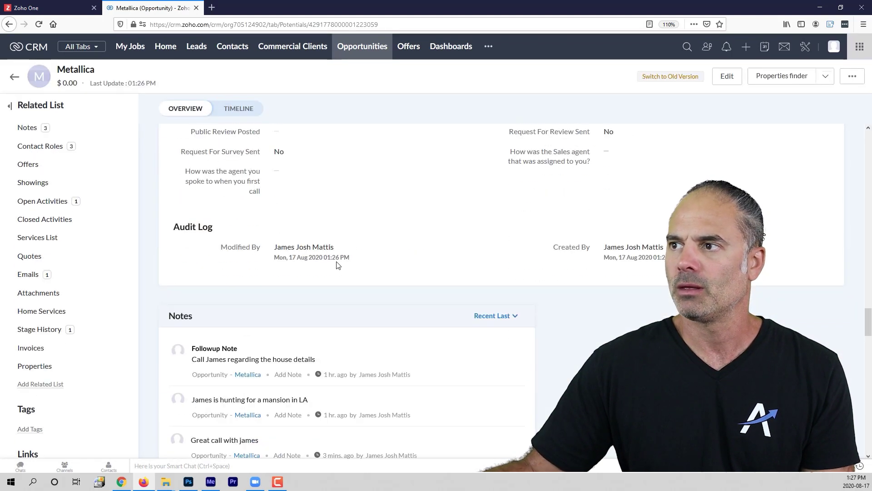
scroll(331, 266, up, 10)
scroll(325, 272, up, 6)
scroll(318, 280, down, 5)
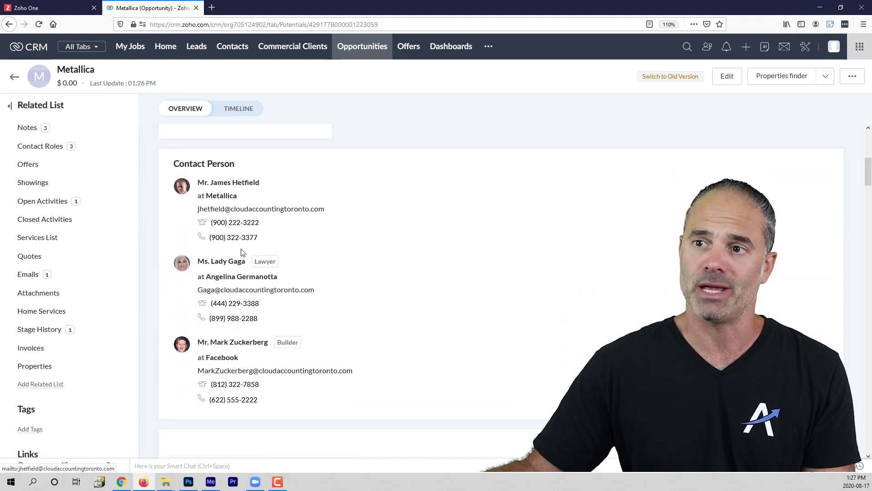
double_click(266, 261)
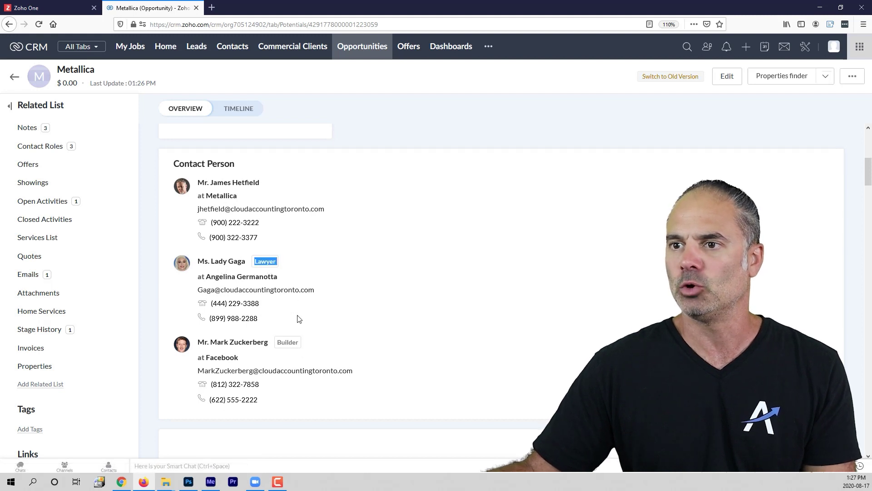
double_click(280, 342)
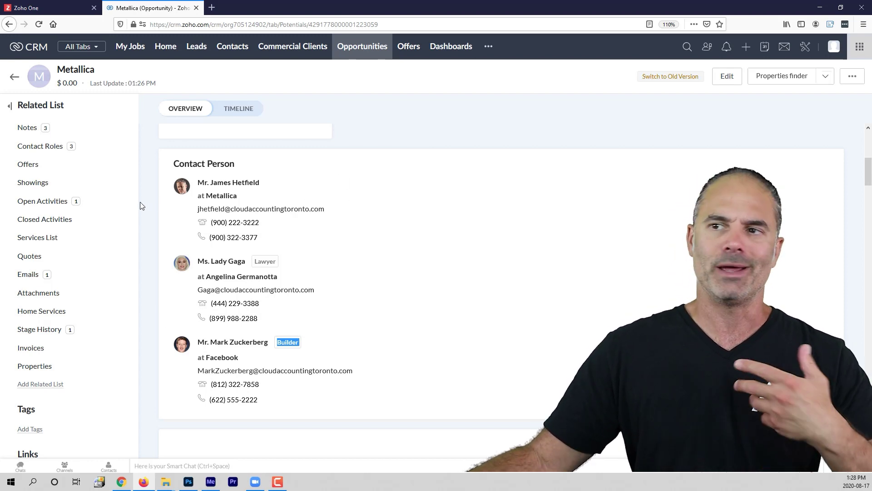
scroll(227, 186, up, 6)
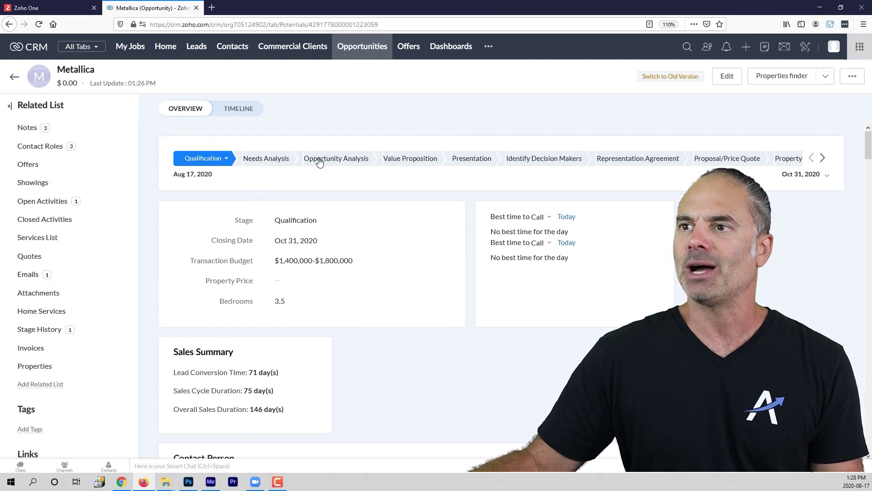
- Move the deal to Value Proposition, saving 2.5 as the required Fixed Commission
click(431, 163)
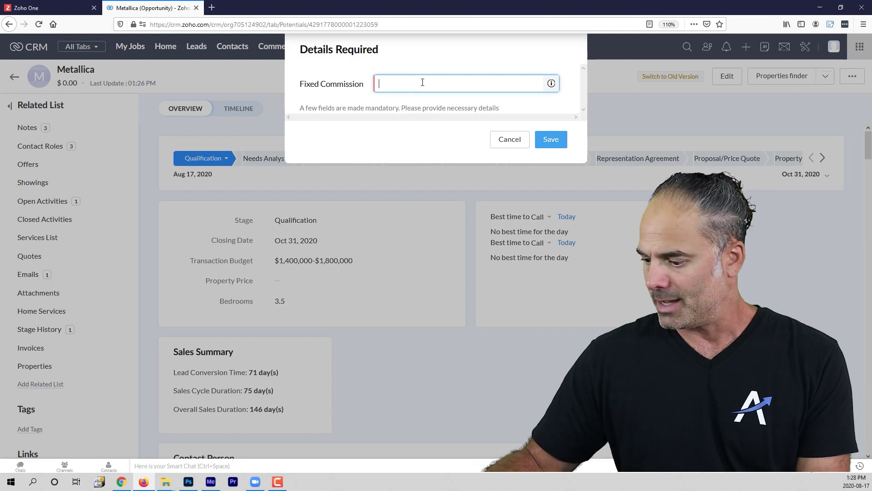
text(2.5)
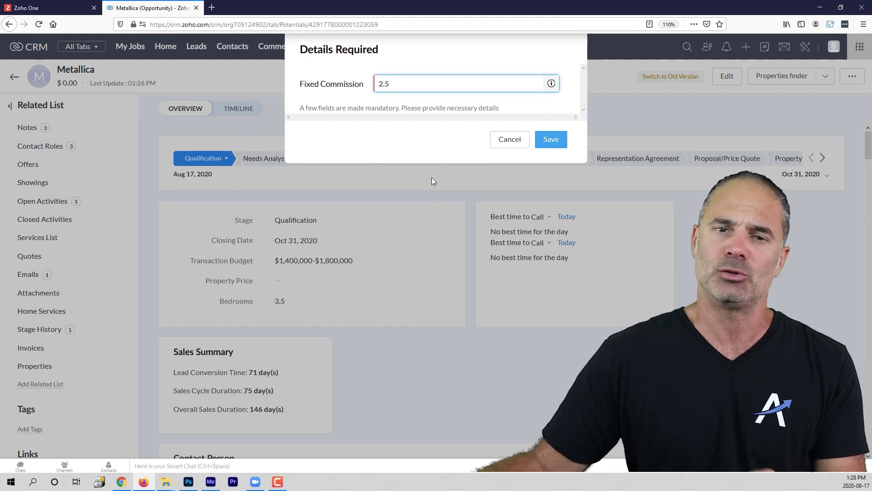
click(548, 139)
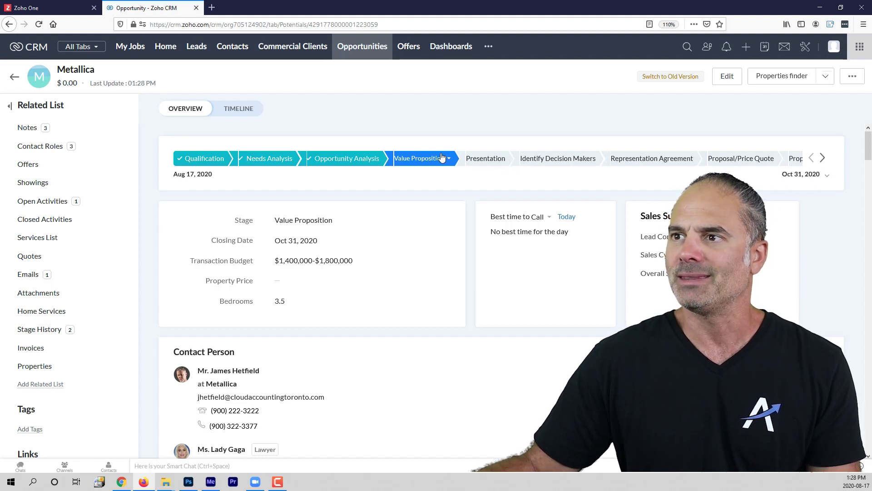
- Advance the deal to the Presentation stage and review the record
click(486, 160)
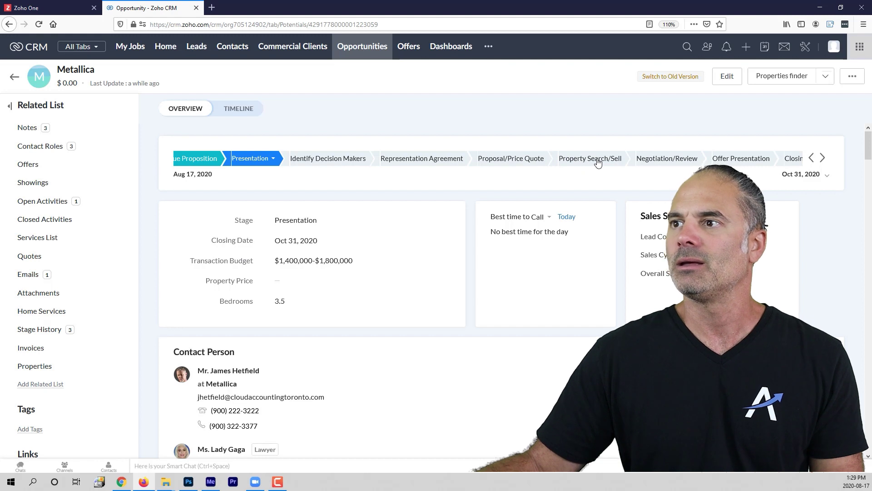
click(823, 157)
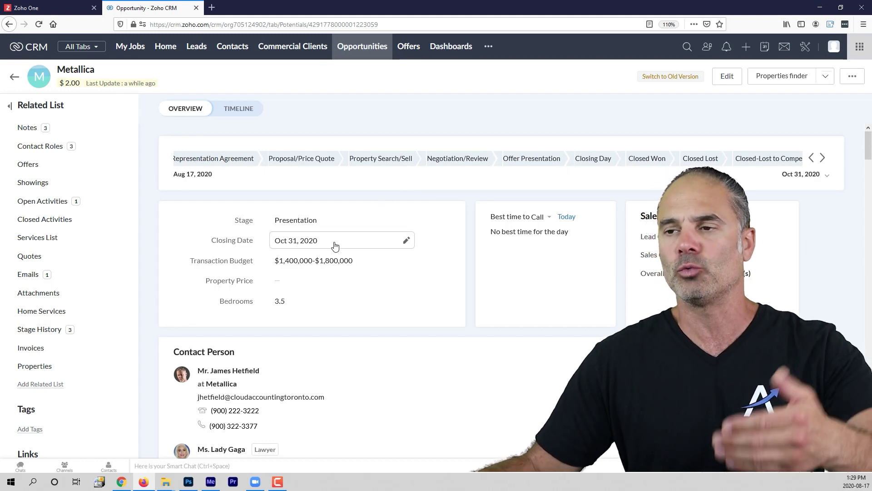
scroll(339, 208, down, 10)
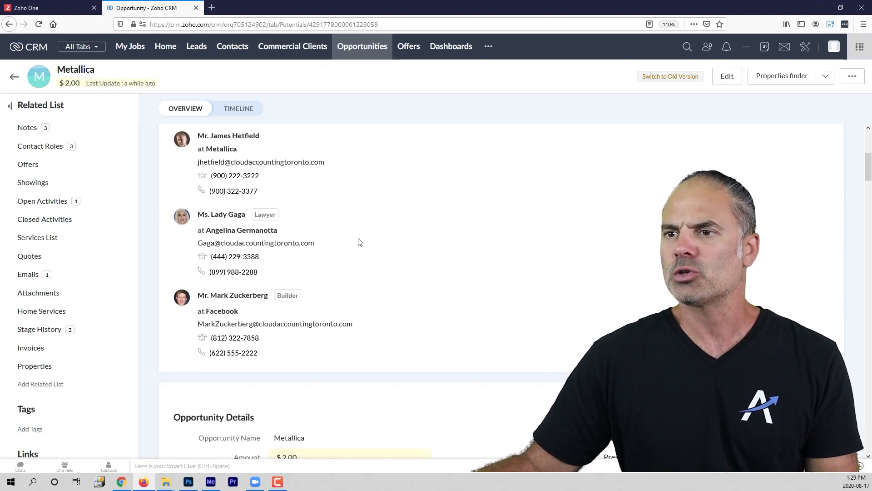
scroll(384, 247, down, 2)
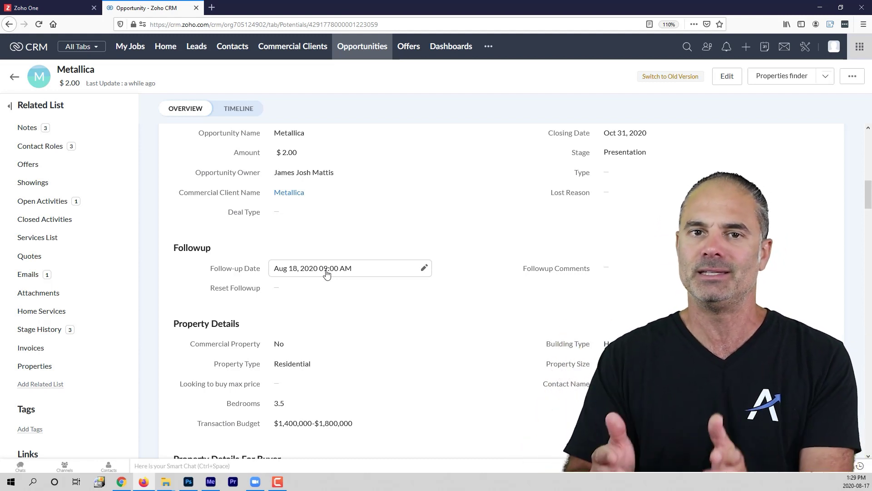
- View the Opportunities list in My Pipeline view, then go back to the Metallica deal
click(349, 47)
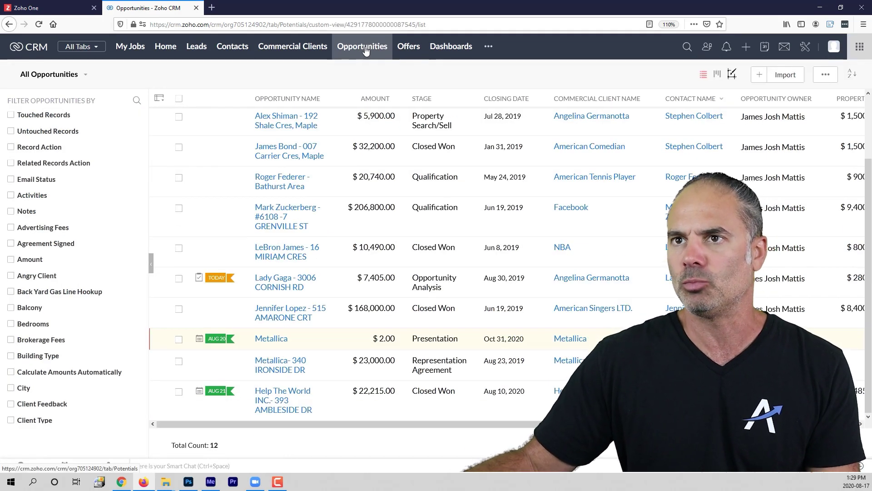
click(68, 75)
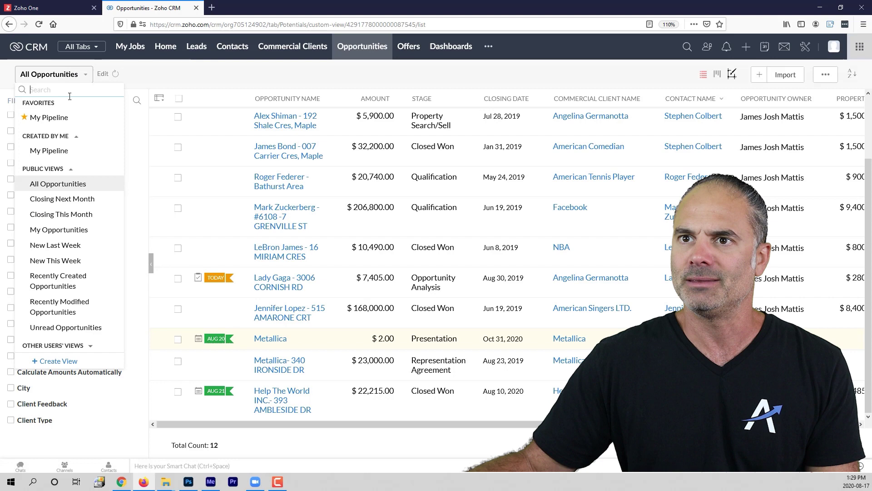
click(64, 119)
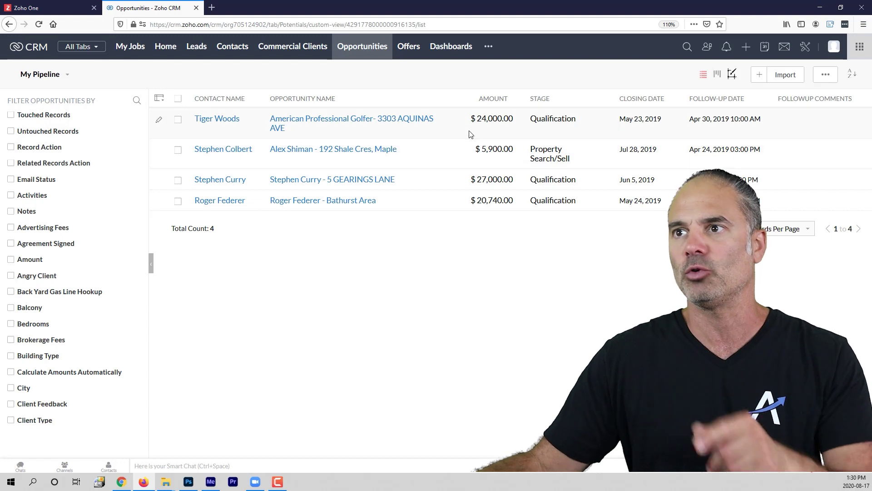
key(alt+Left)
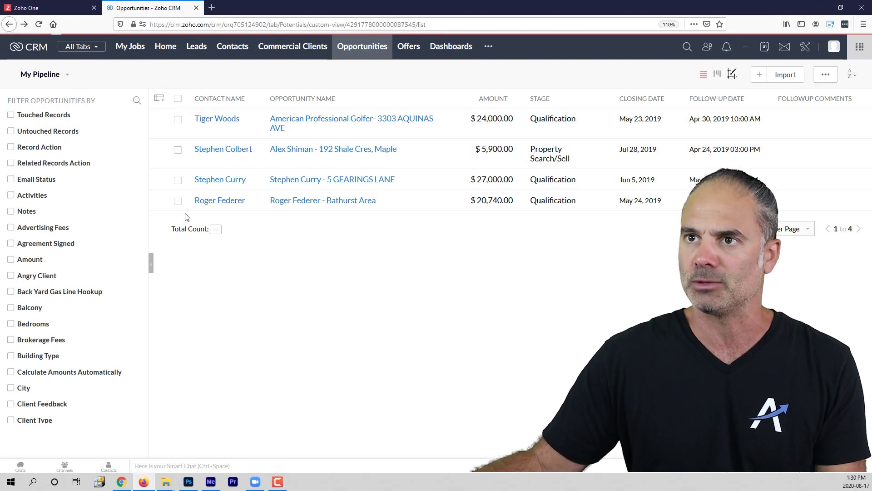
- Scroll the Metallica record to Money - Income, showing Fixed Fee and $2.50 commission
scroll(443, 225, down, 6)
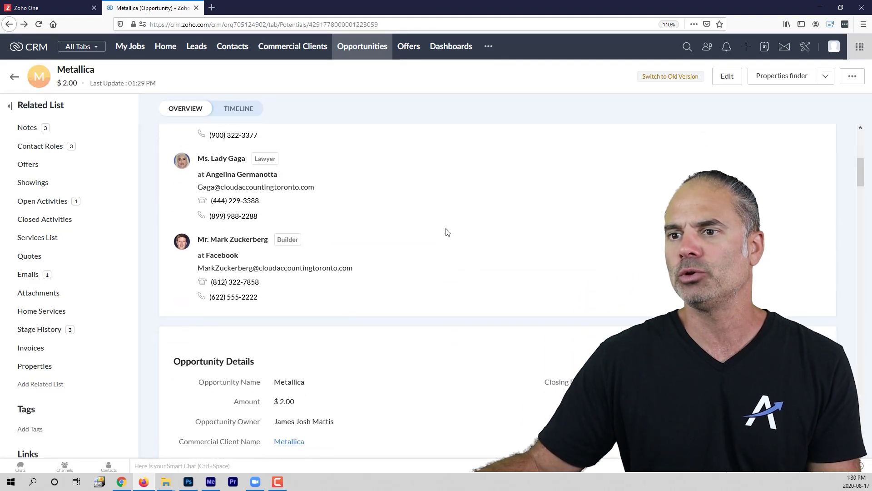
scroll(448, 233, down, 10)
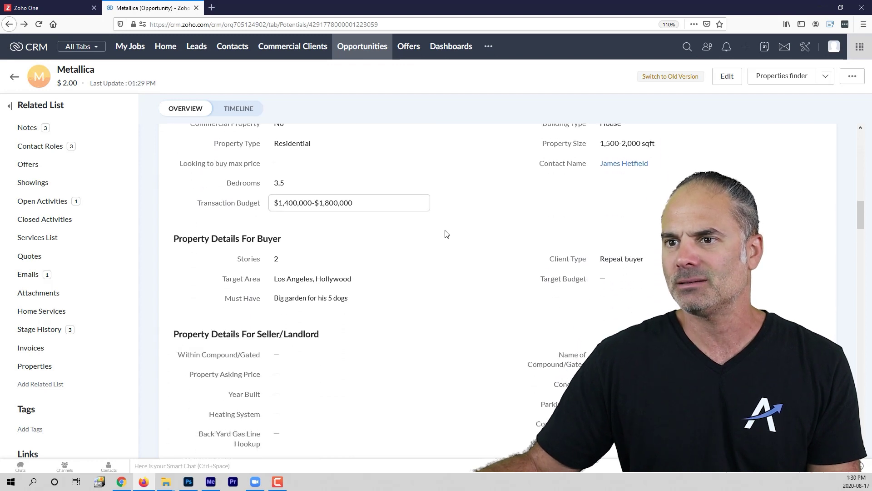
scroll(447, 235, down, 8)
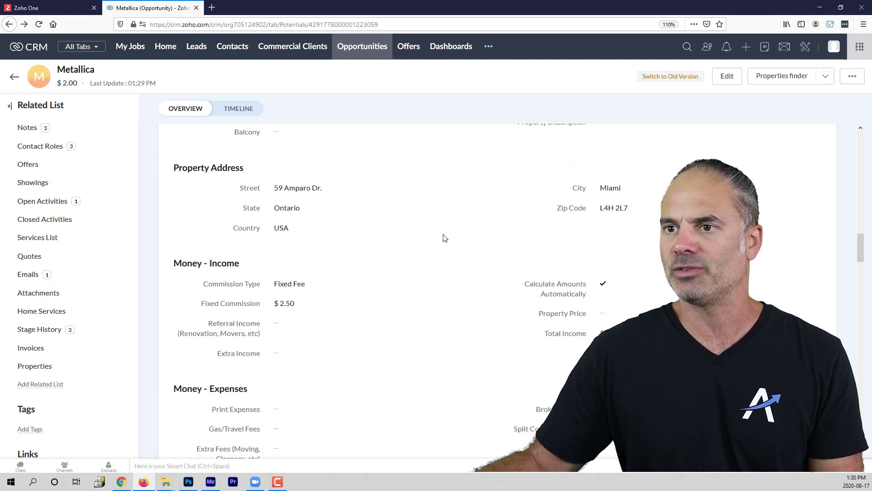
scroll(444, 238, down, 3)
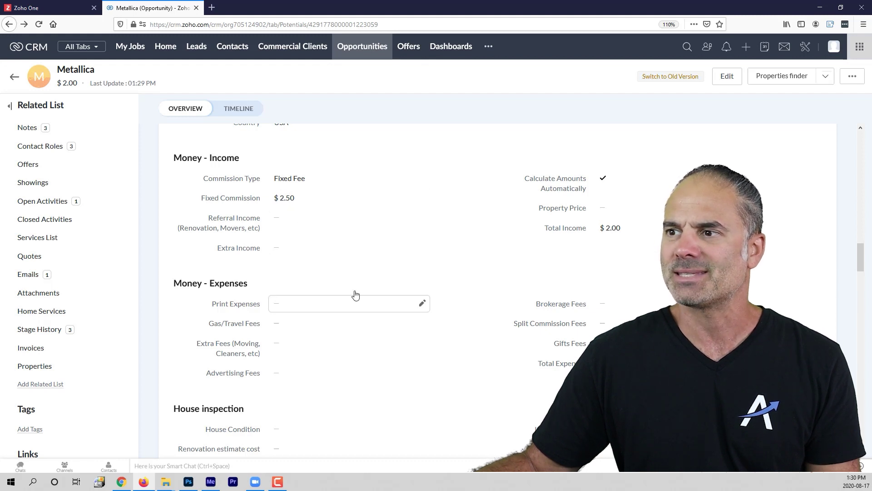
click(302, 198)
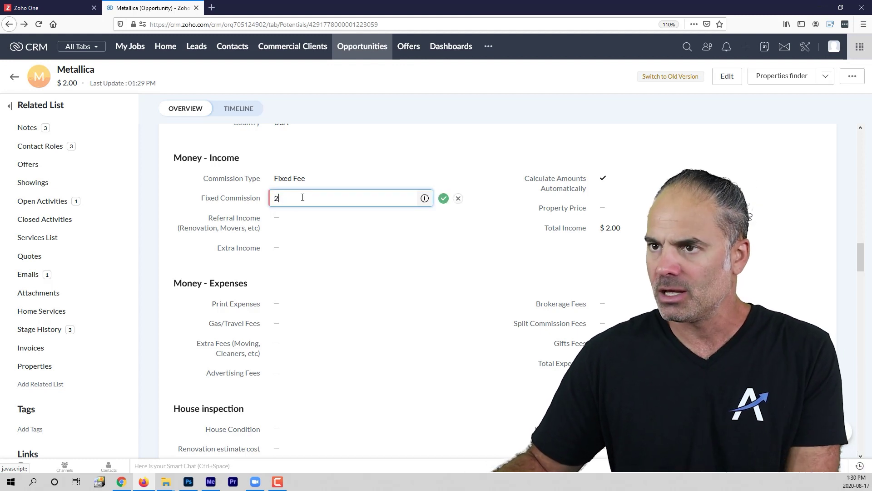
click(444, 199)
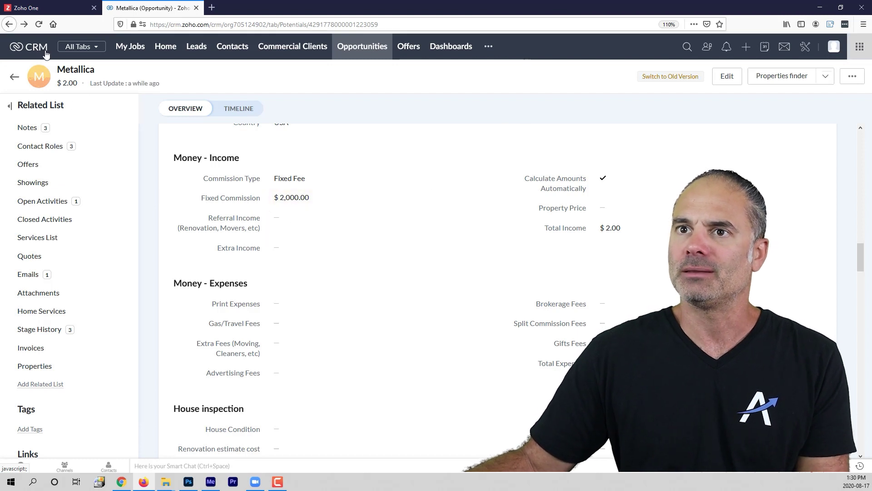
click(36, 25)
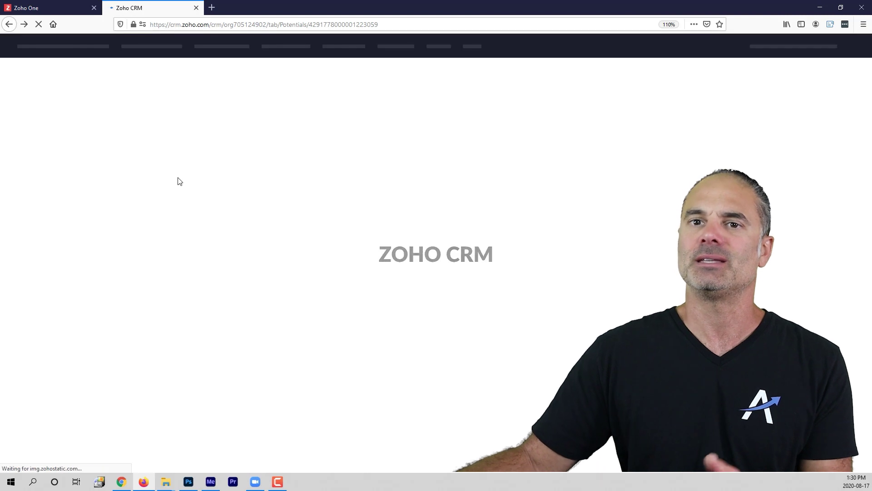
scroll(150, 159, down, 10)
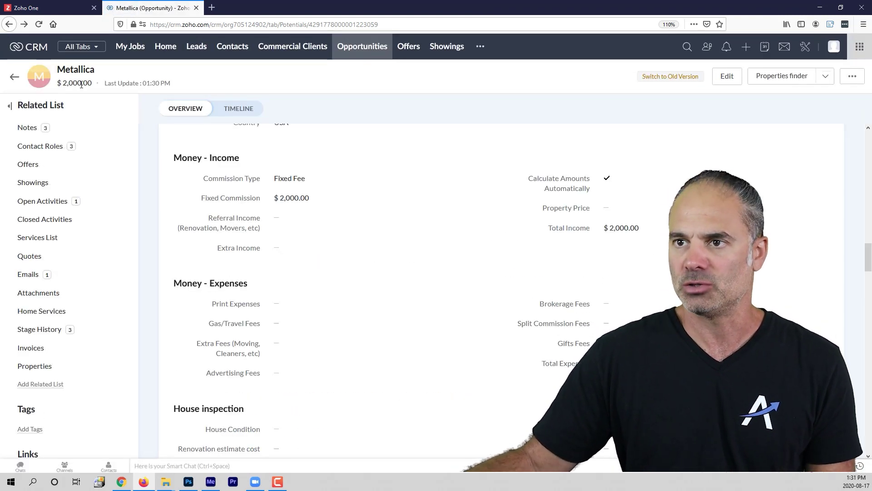
click(282, 306)
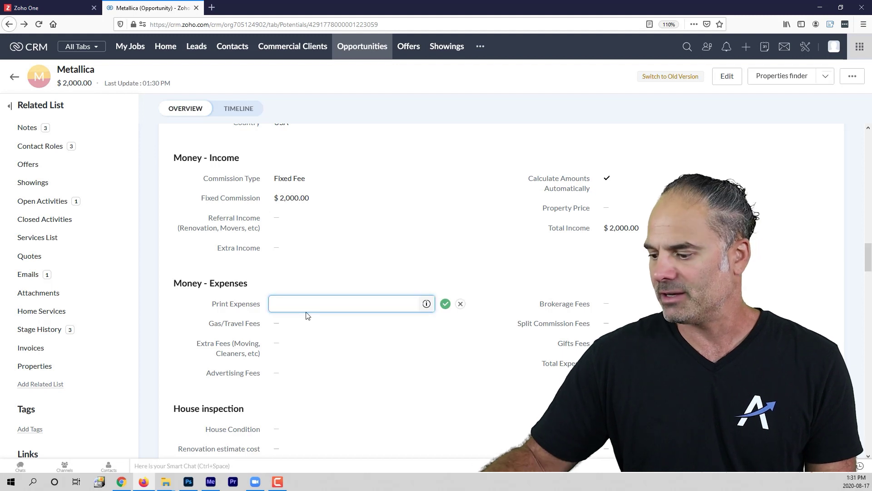
click(445, 305)
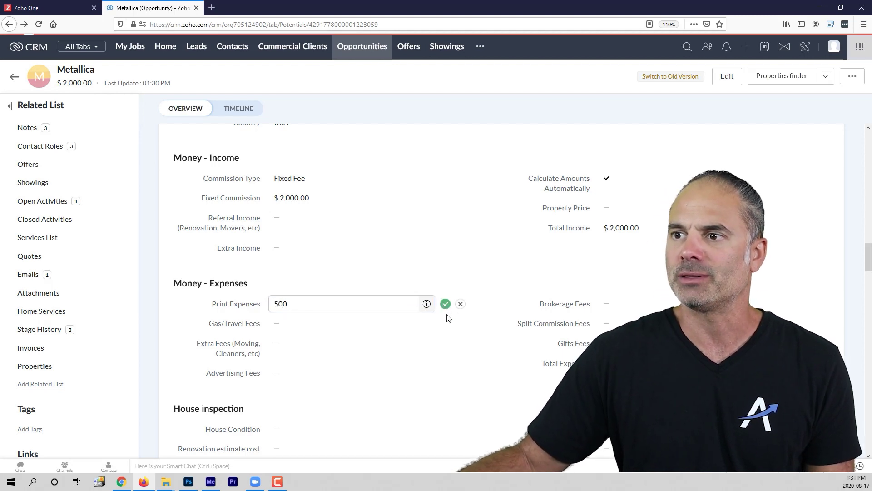
click(39, 25)
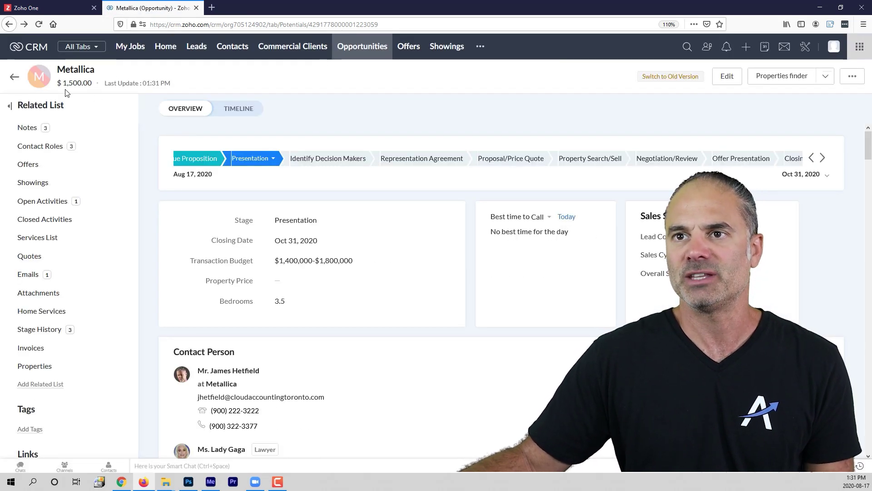
scroll(366, 270, down, 10)
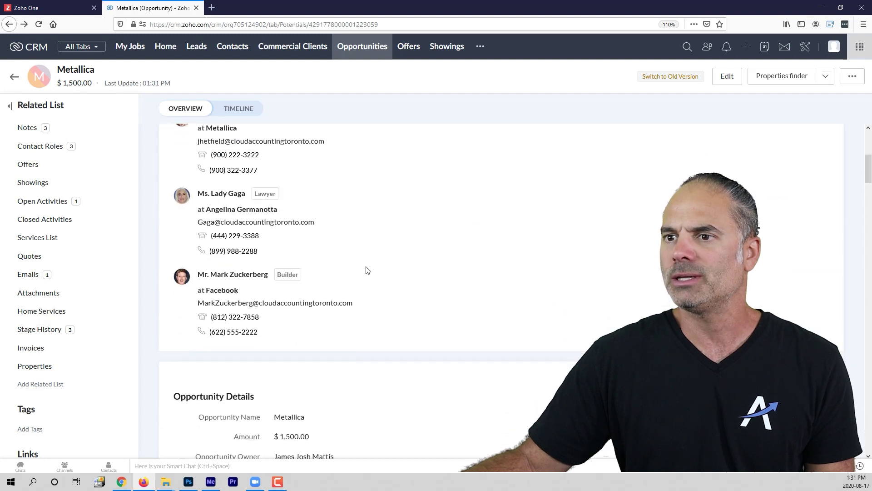
scroll(369, 269, down, 10)
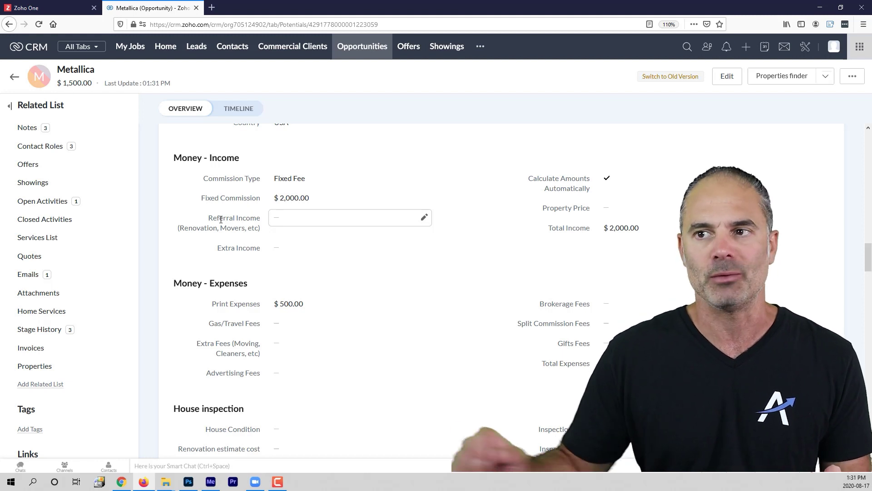
- Change Commission Type to Percent, saving a 600000 property price and 2.5 commission percent
click(284, 186)
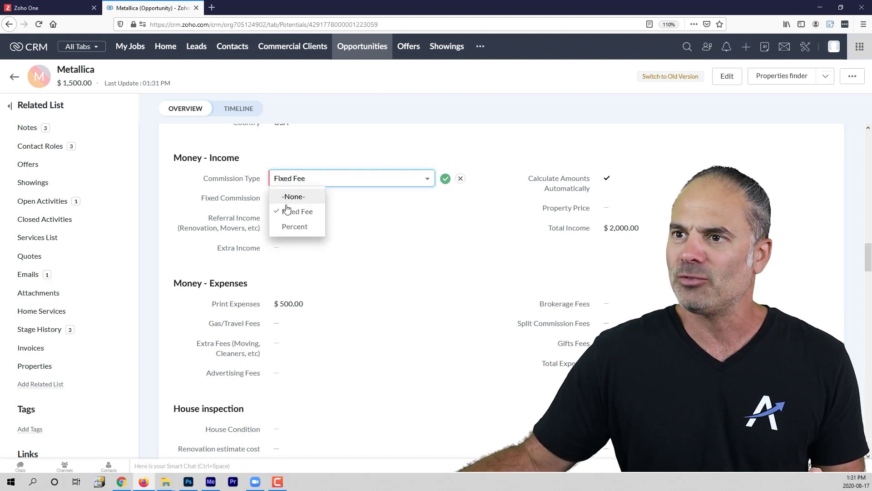
click(291, 226)
click(445, 178)
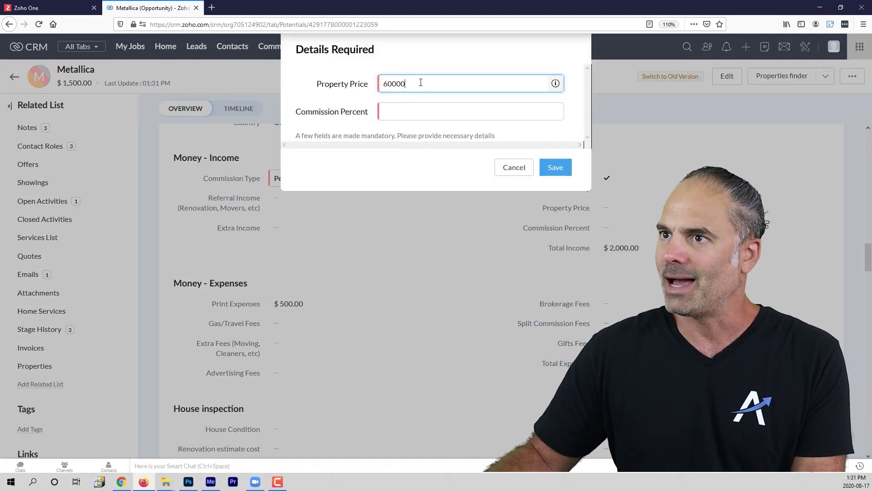
click(411, 111)
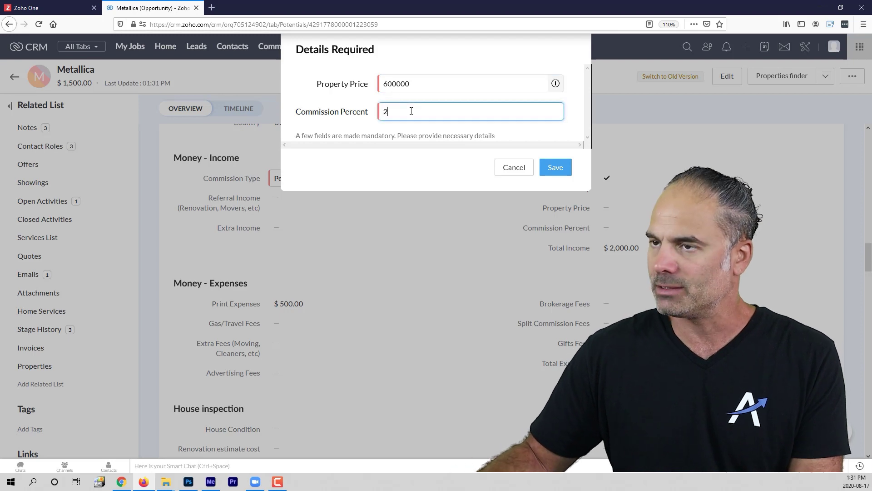
text(2.5)
click(550, 167)
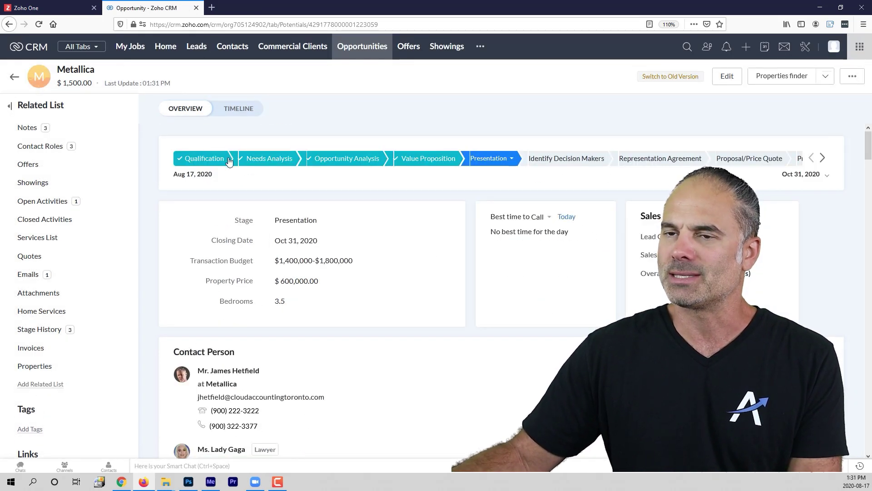
scroll(389, 287, down, 10)
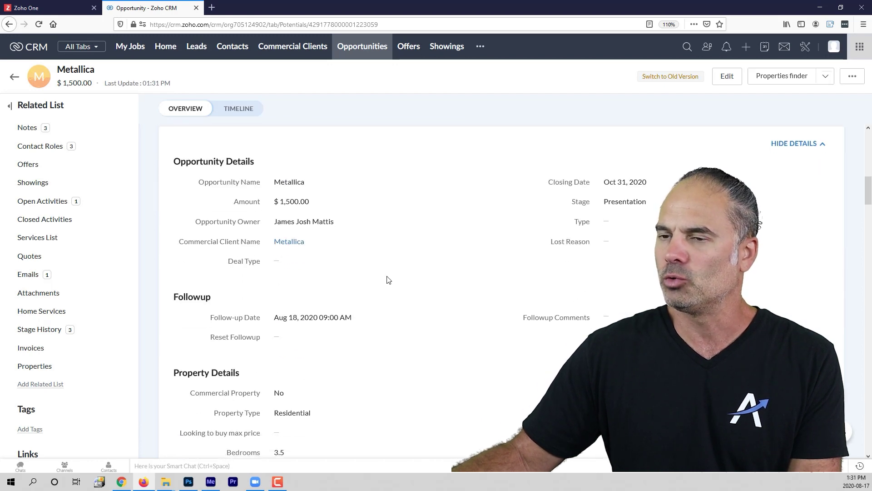
scroll(387, 279, down, 1)
scroll(360, 218, up, 1)
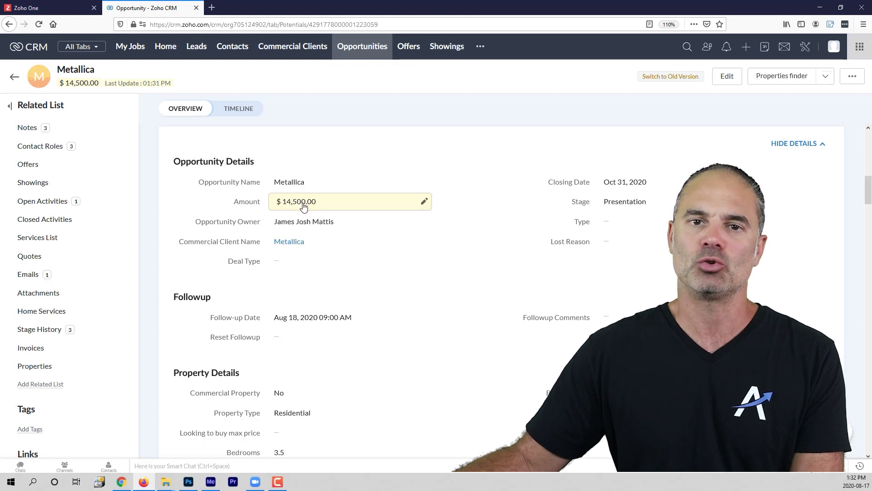
- Enter 500 as Gas/Travel Fees under Money - Expenses and save it
scroll(304, 206, down, 2)
scroll(308, 206, up, 2)
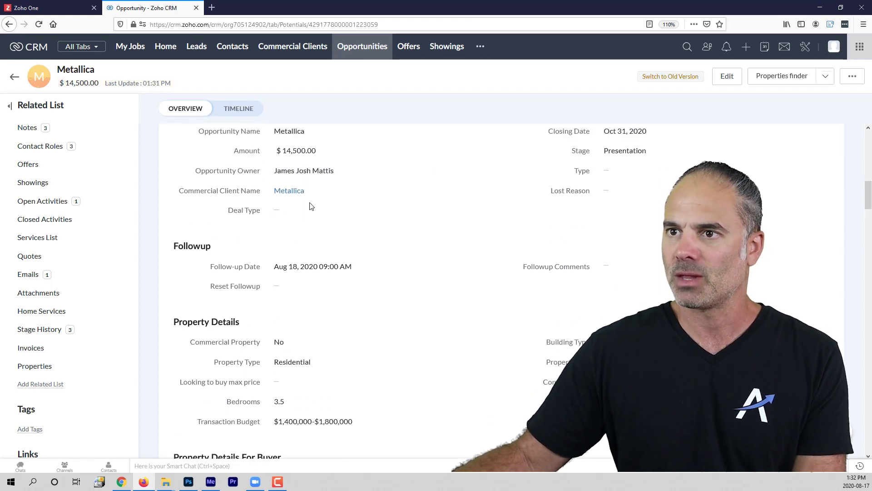
scroll(347, 247, down, 12)
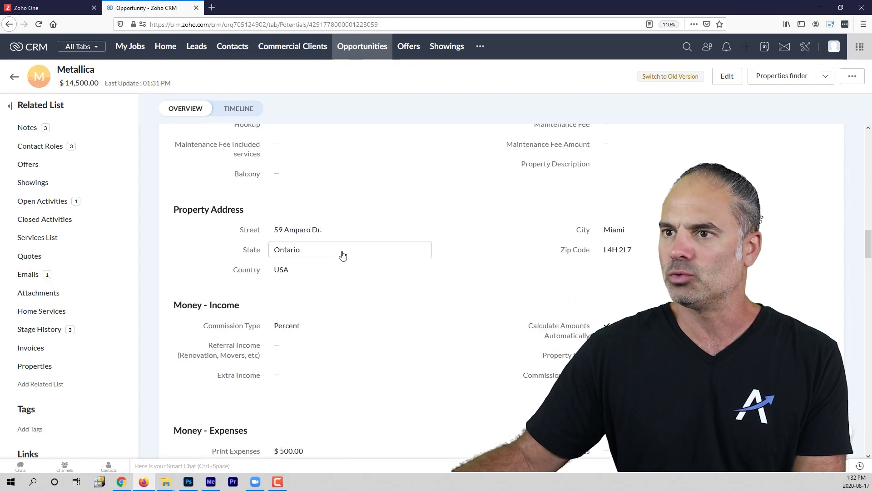
scroll(359, 258, down, 5)
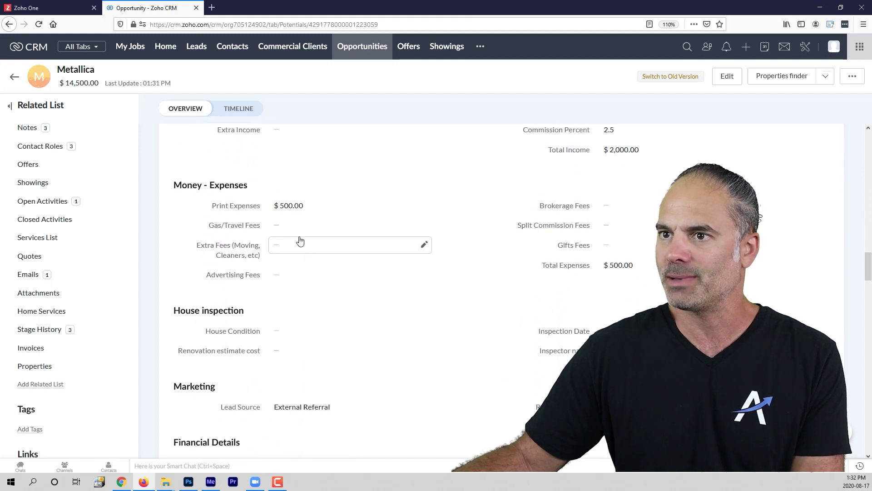
click(291, 229)
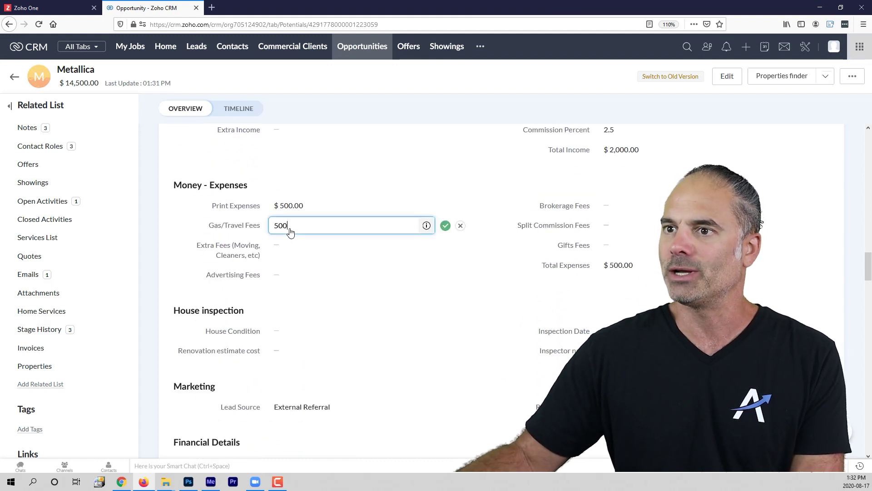
click(446, 226)
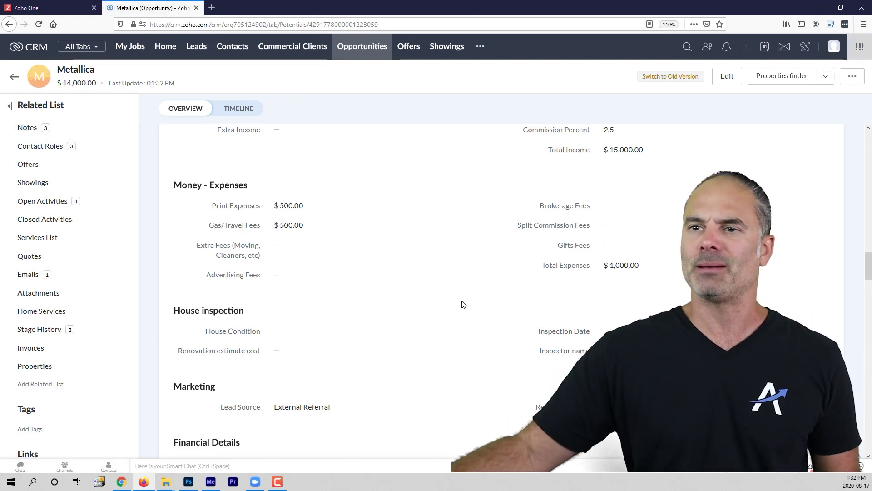
scroll(328, 233, up, 2)
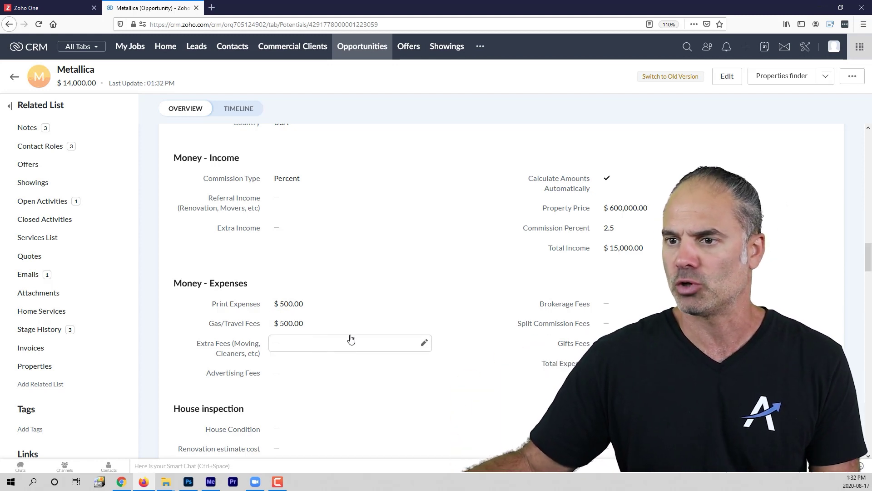
scroll(367, 318, down, 2)
scroll(368, 318, down, 2)
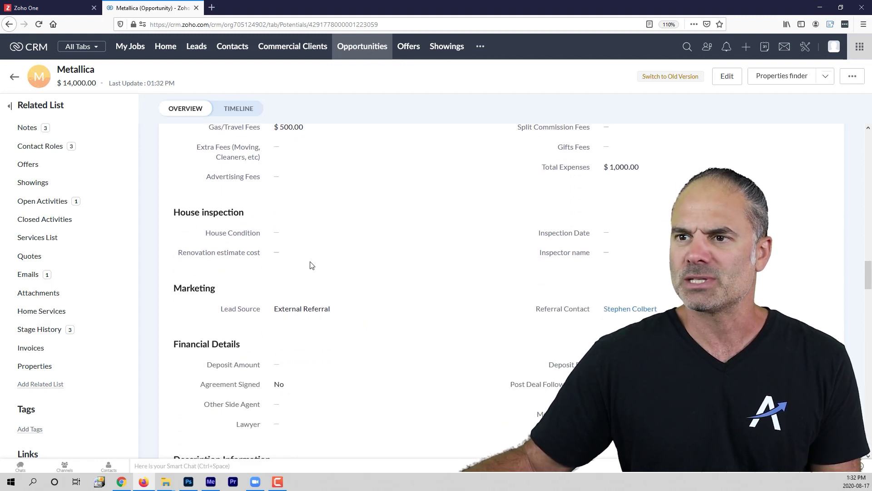
scroll(359, 307, down, 2)
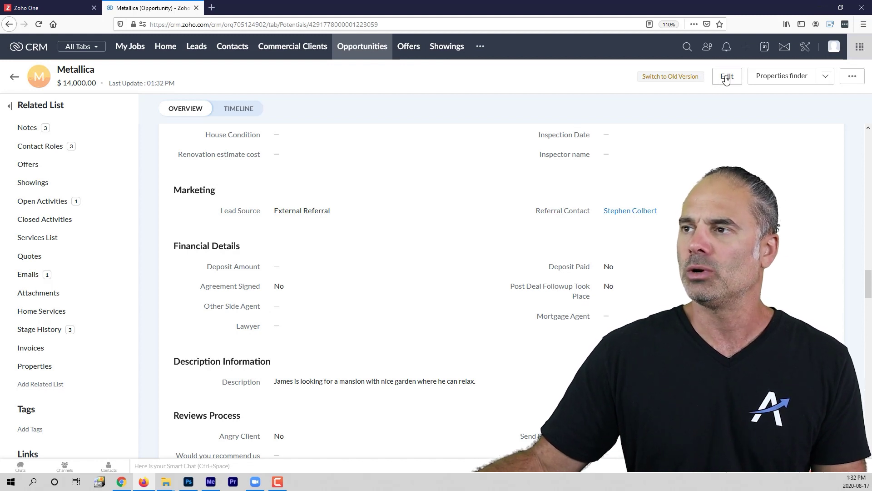
- Go via Setup > Modules and Fields to the Opportunities layouts and open Standard
click(806, 51)
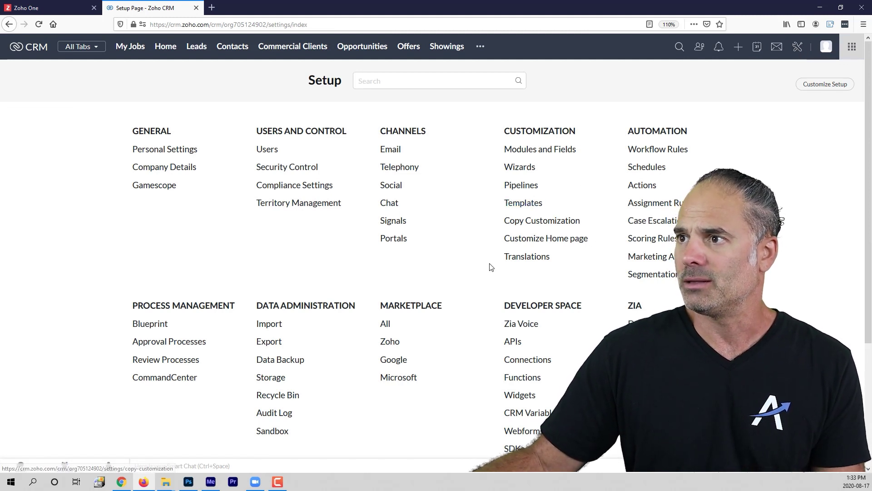
click(544, 150)
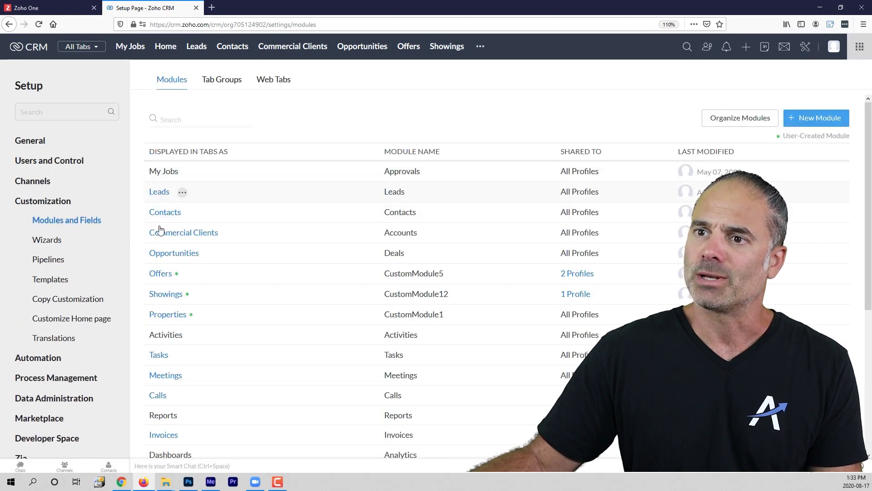
mouse_move(172, 258)
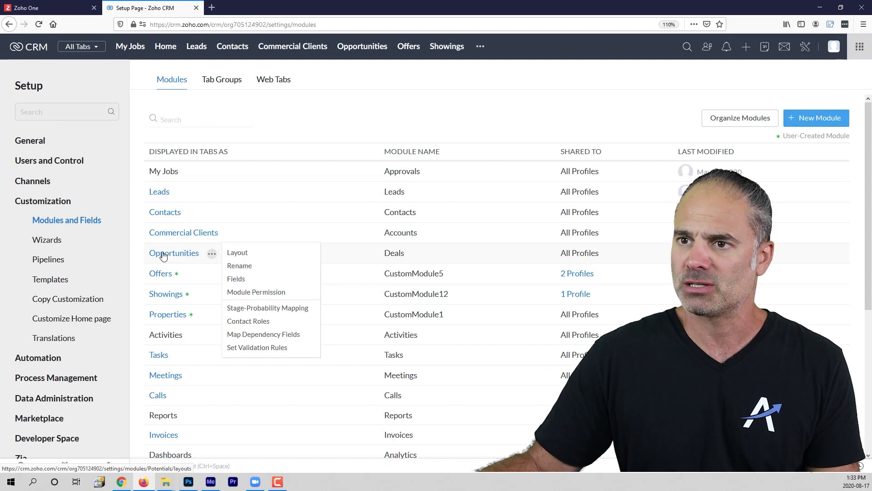
click(177, 257)
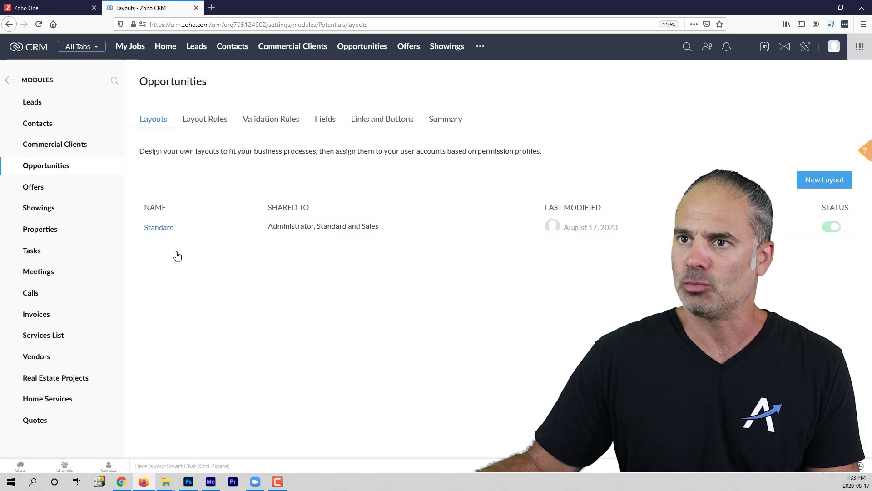
click(160, 232)
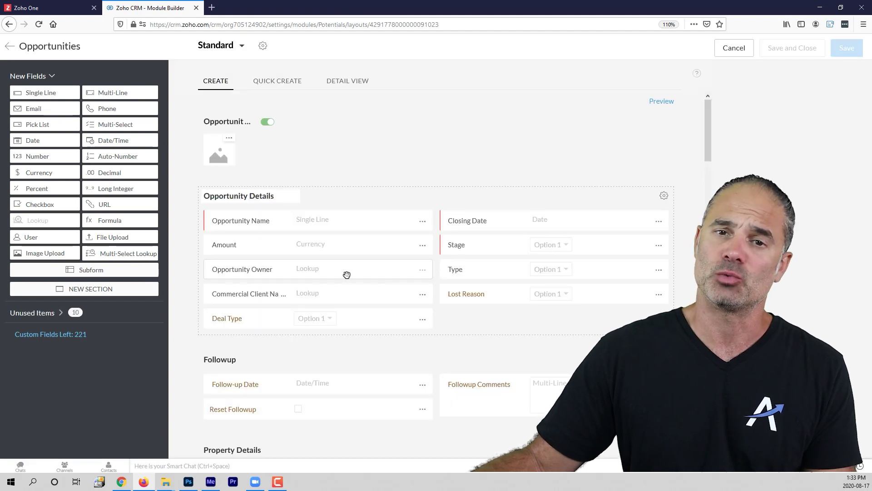
- Try a Single Line field beside Deal Type, check custom field limits, then cancel the layout
scroll(376, 296, down, 2)
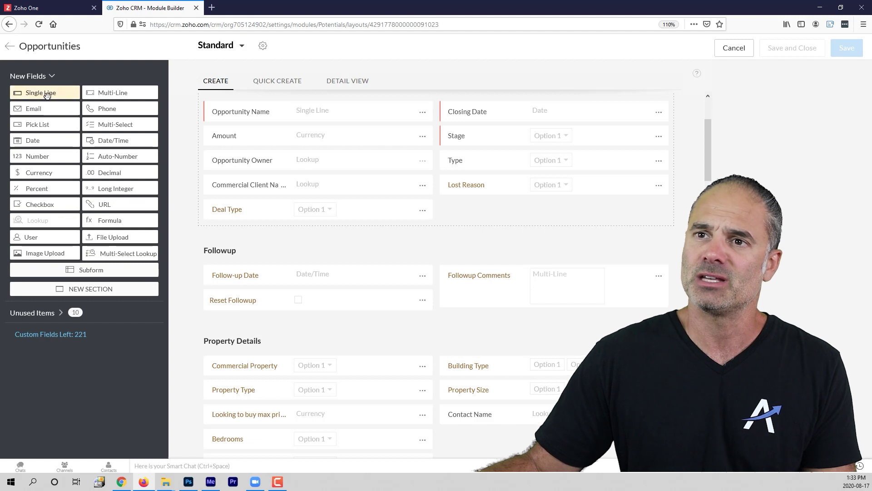
drag(47, 94, 481, 265)
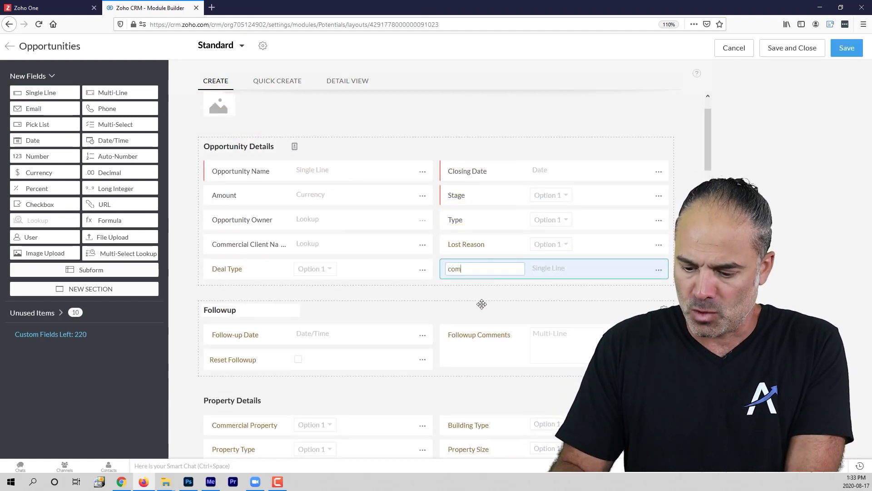
text(commission price)
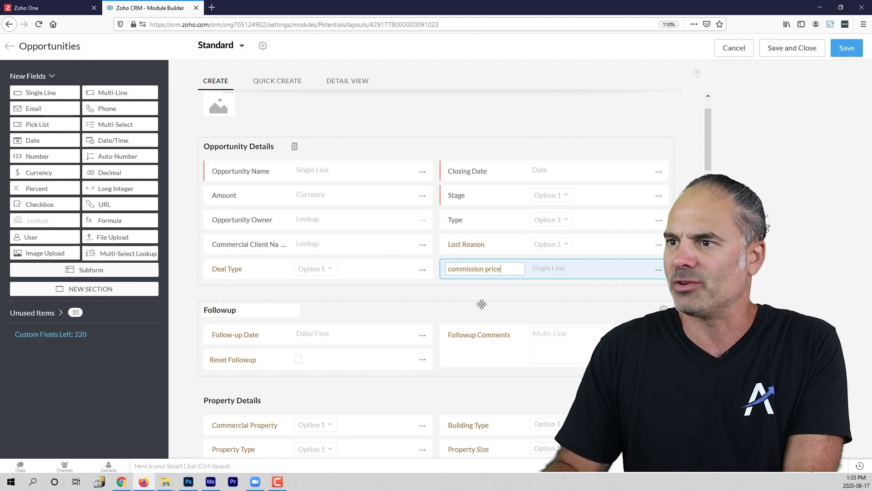
key(ctrl+a)
key(BackSpace)
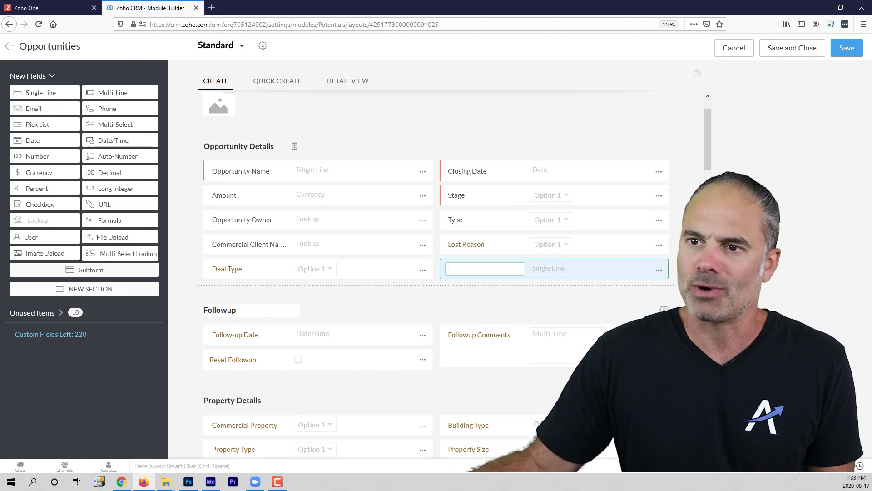
click(60, 334)
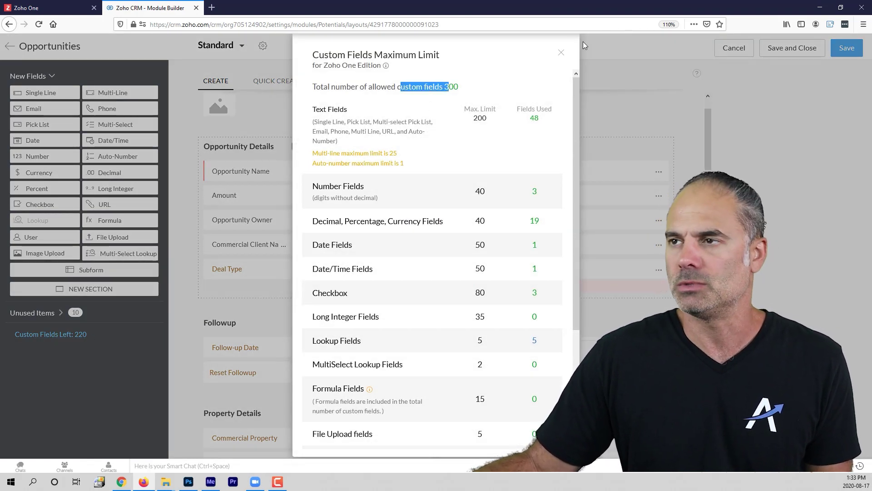
click(563, 53)
click(735, 48)
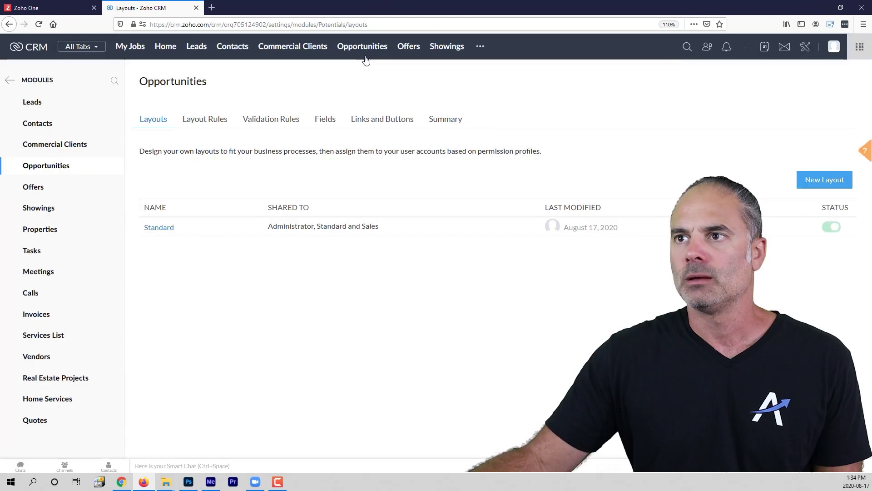
- Reopen the Metallica opportunity from the Opportunities list
click(363, 47)
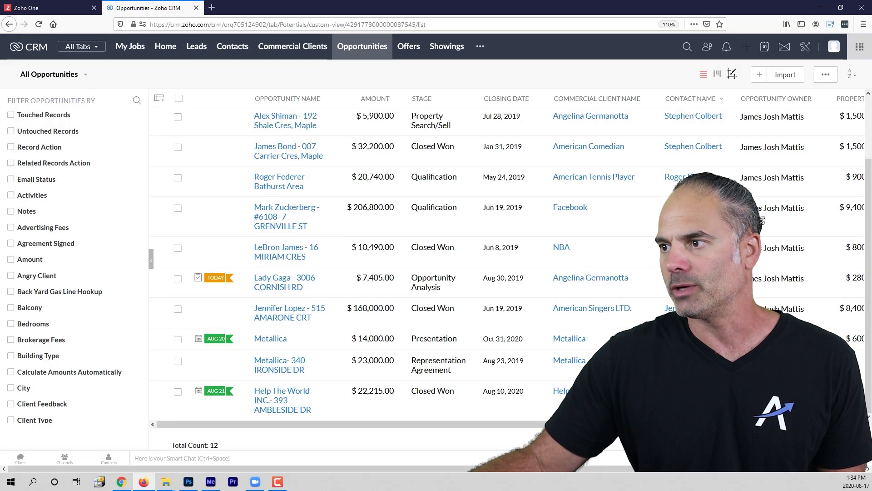
mouse_move(868, 191)
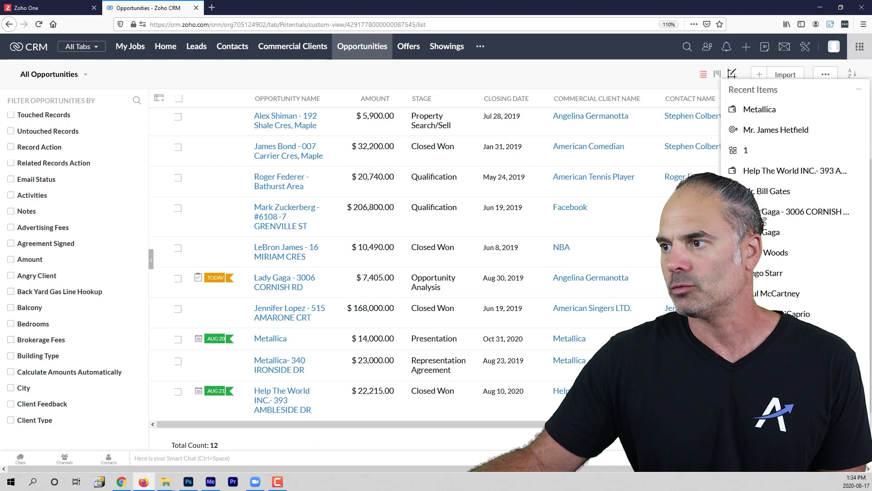
click(760, 118)
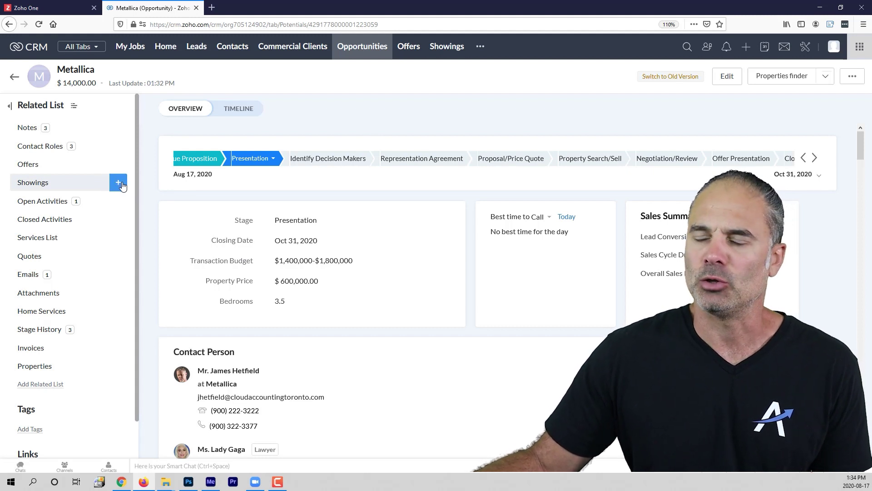
click(122, 186)
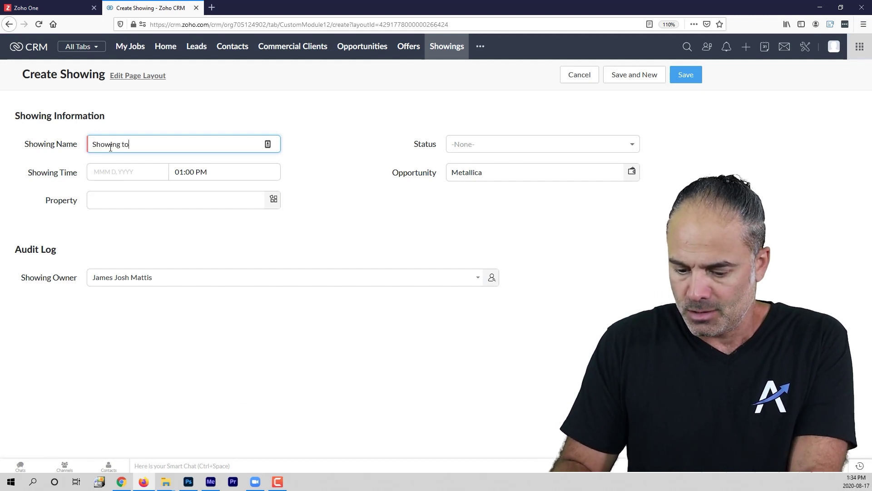
click(143, 172)
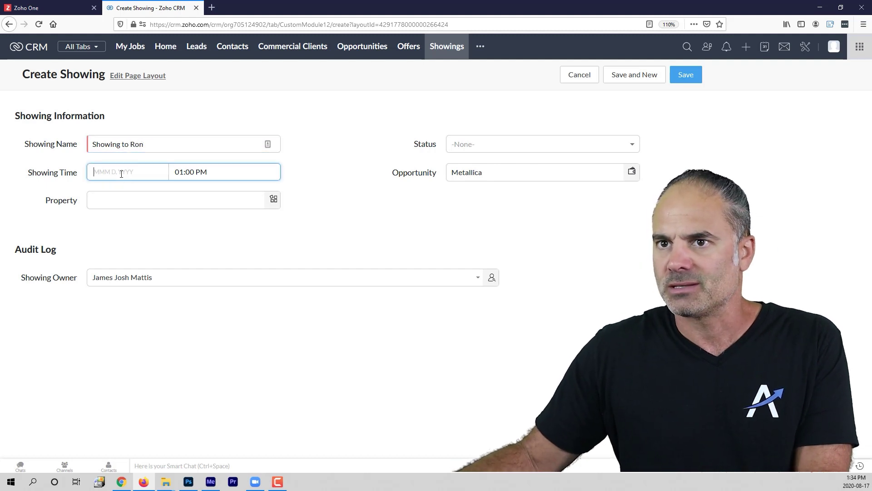
click(115, 257)
click(459, 145)
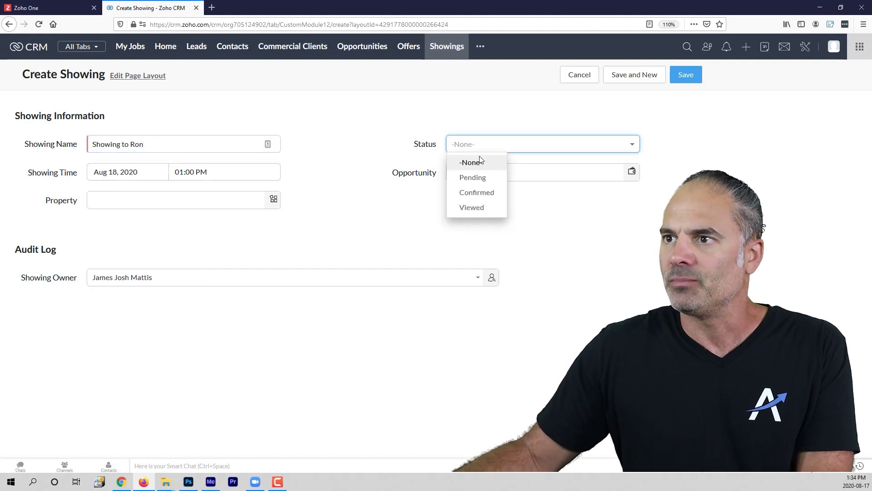
click(477, 192)
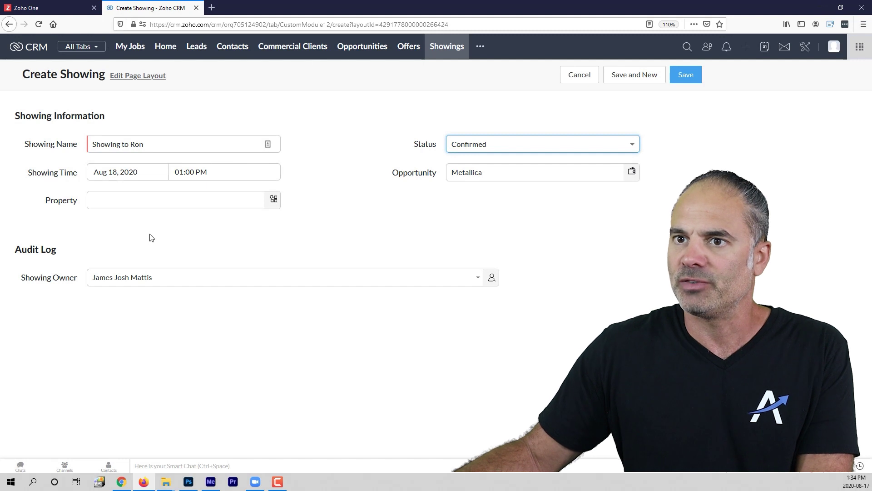
click(230, 198)
click(157, 225)
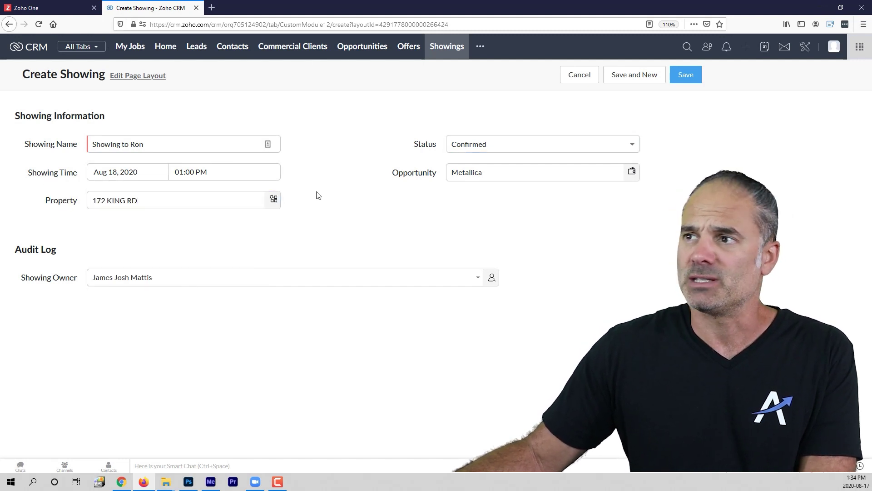
click(681, 74)
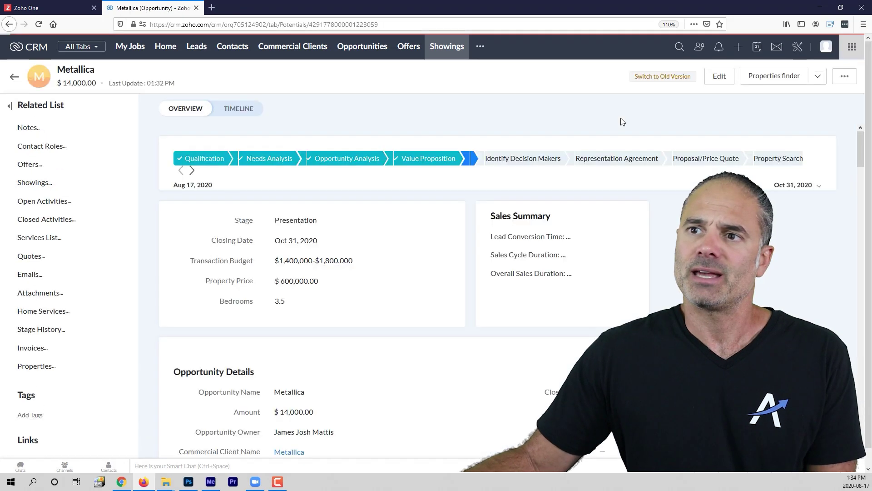
scroll(190, 196, down, 5)
click(54, 201)
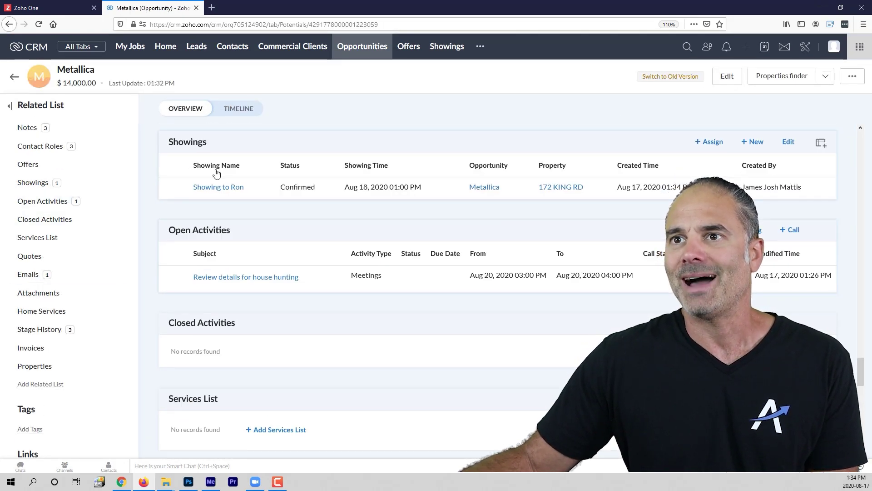
click(61, 185)
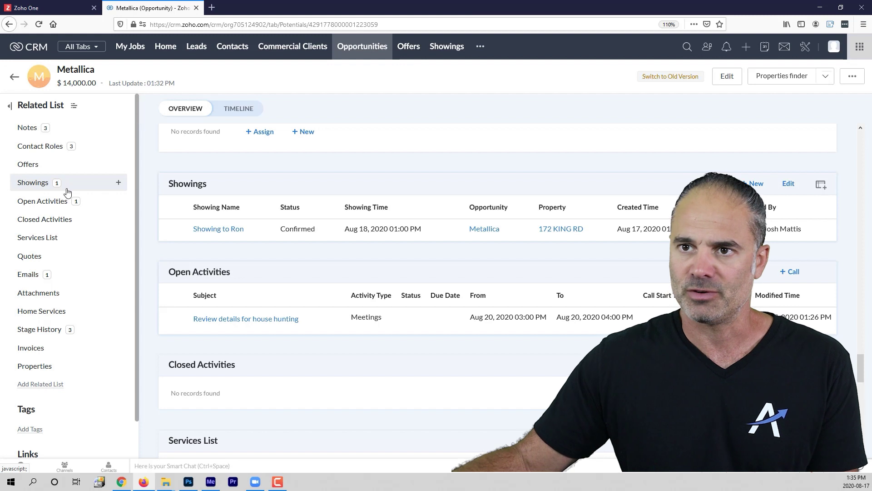
click(45, 166)
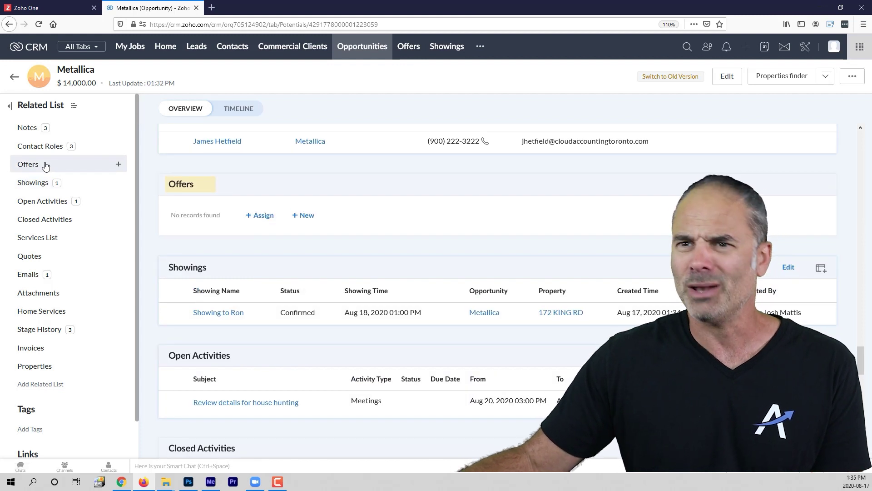
click(118, 166)
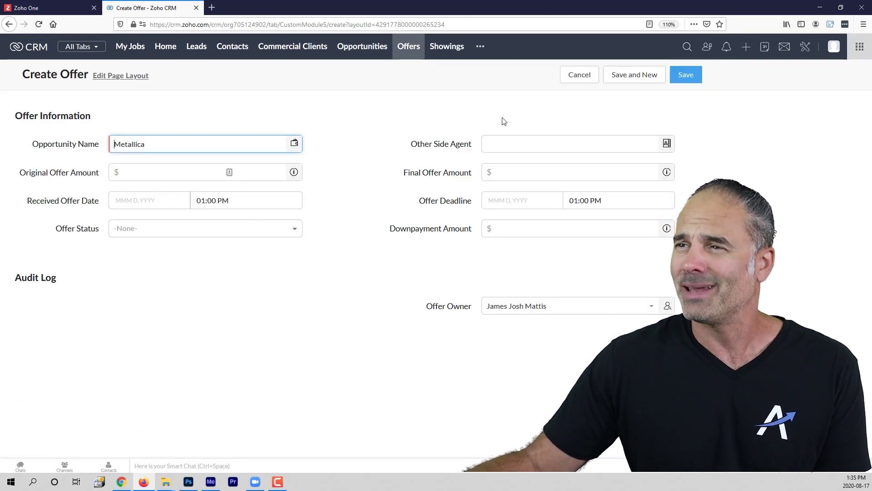
click(574, 77)
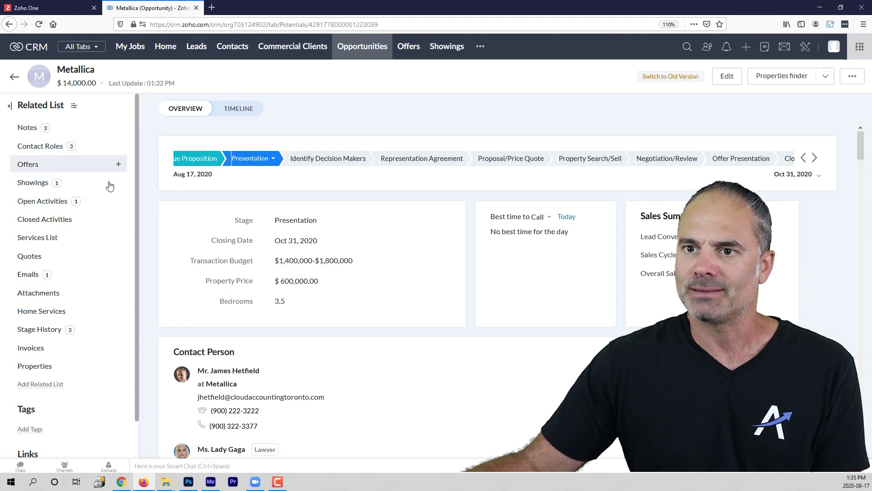
click(121, 295)
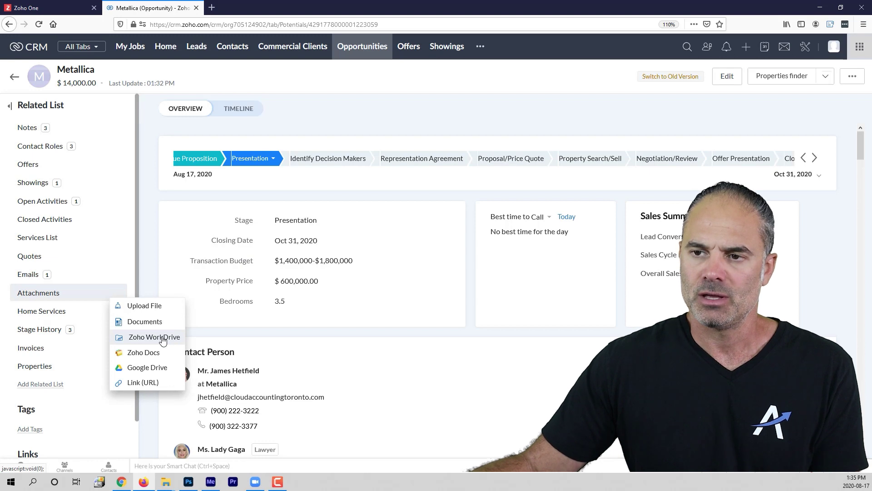
click(154, 337)
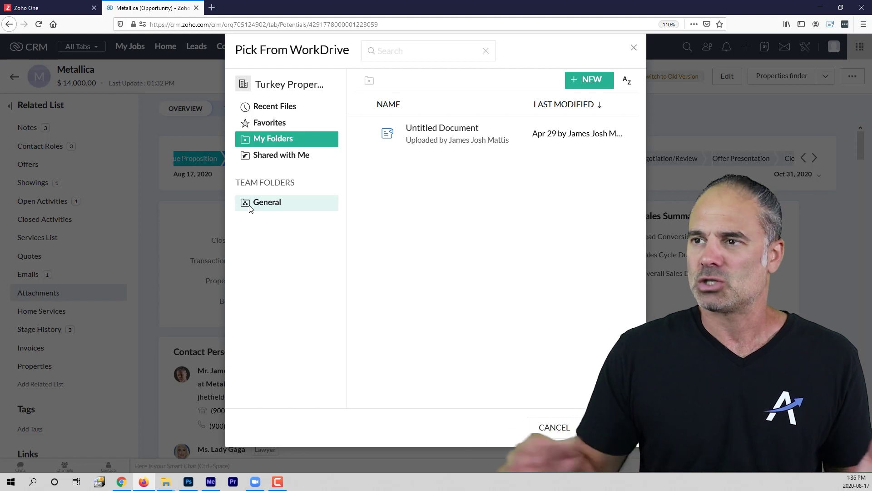
click(585, 82)
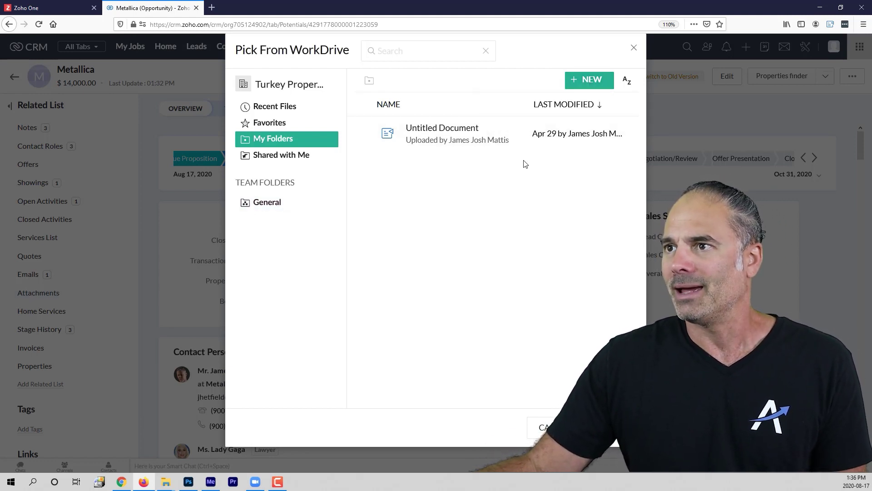
key(Escape)
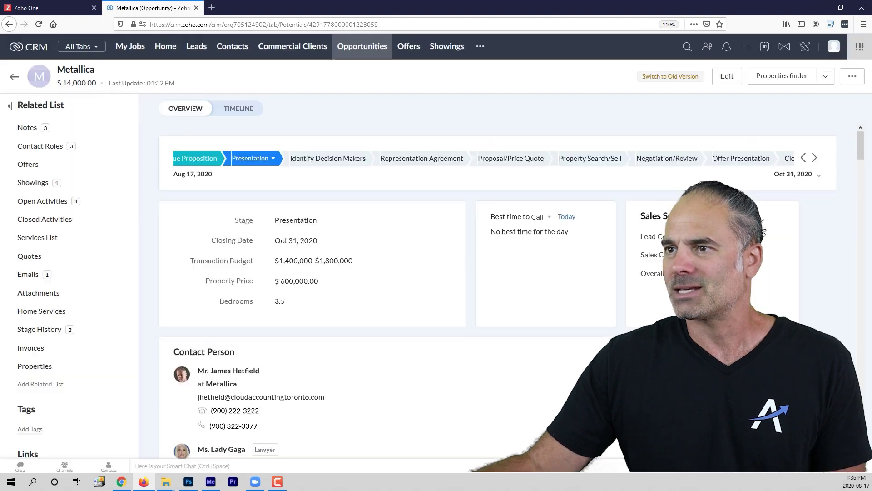
click(211, 8)
text(workdri)
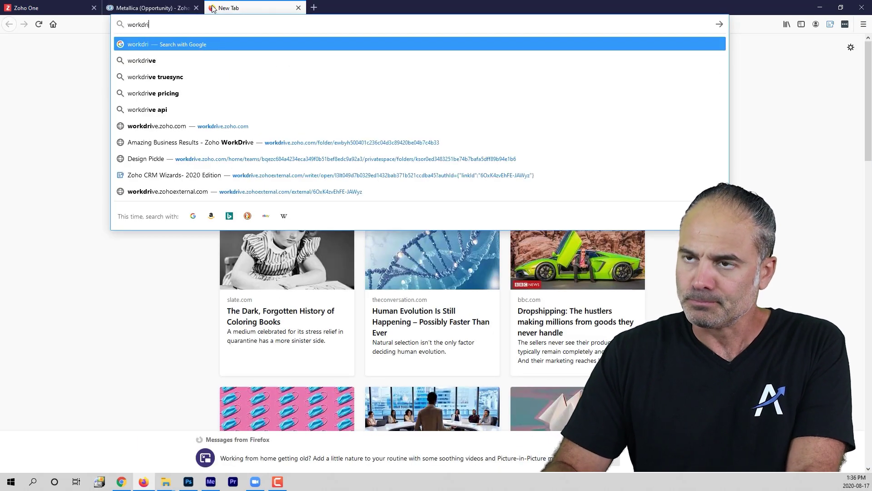
text(ve.zoho.com)
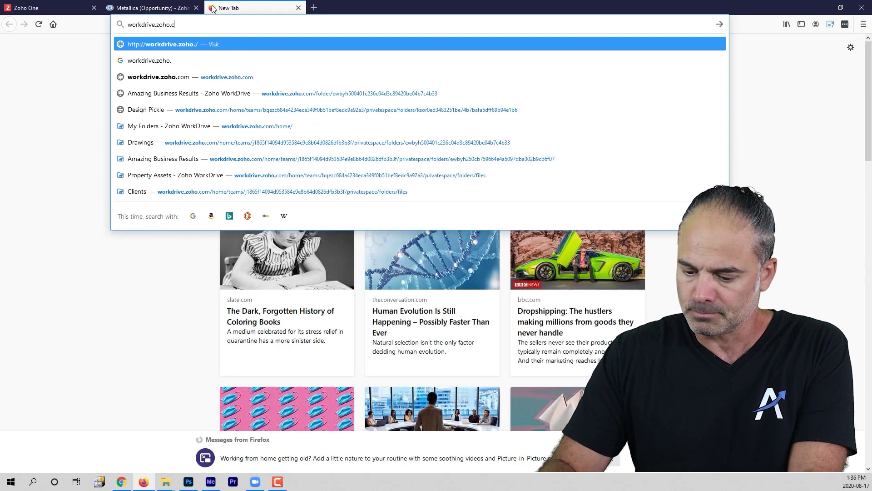
key(Return)
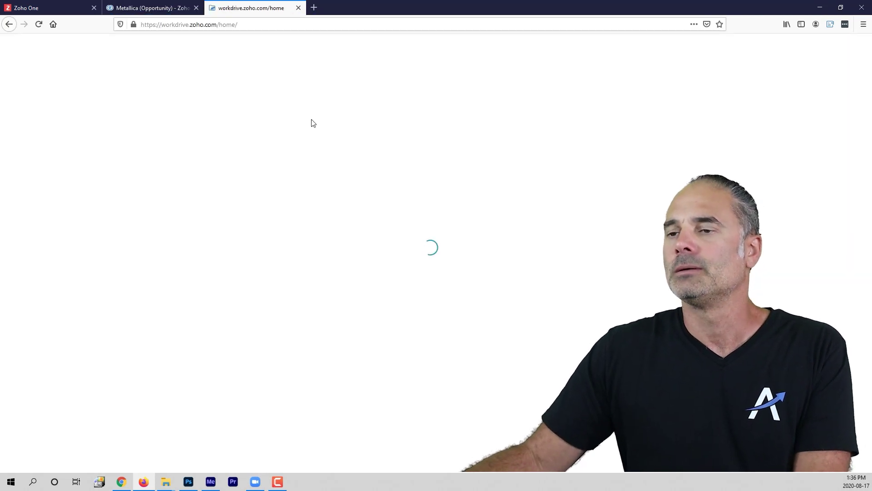
click(40, 205)
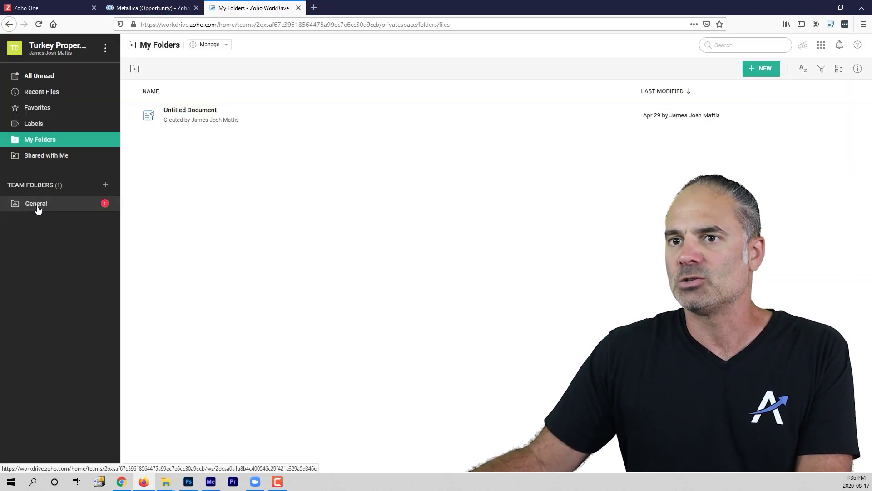
click(170, 126)
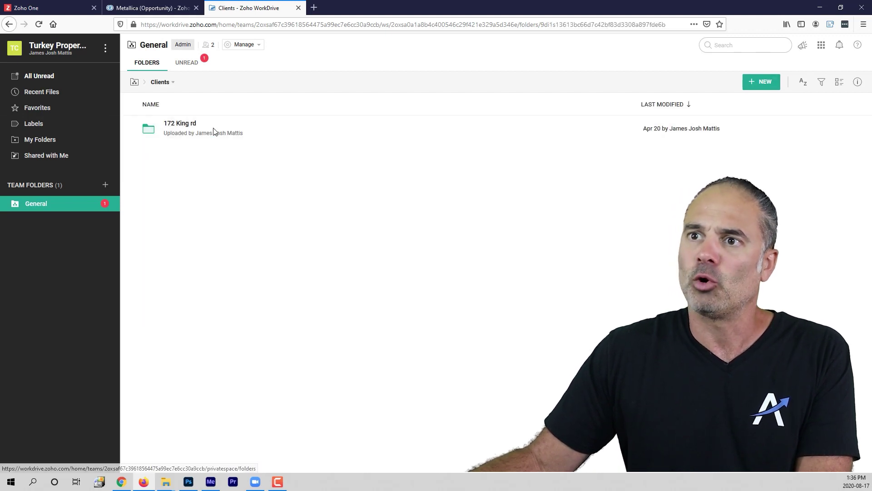
click(178, 125)
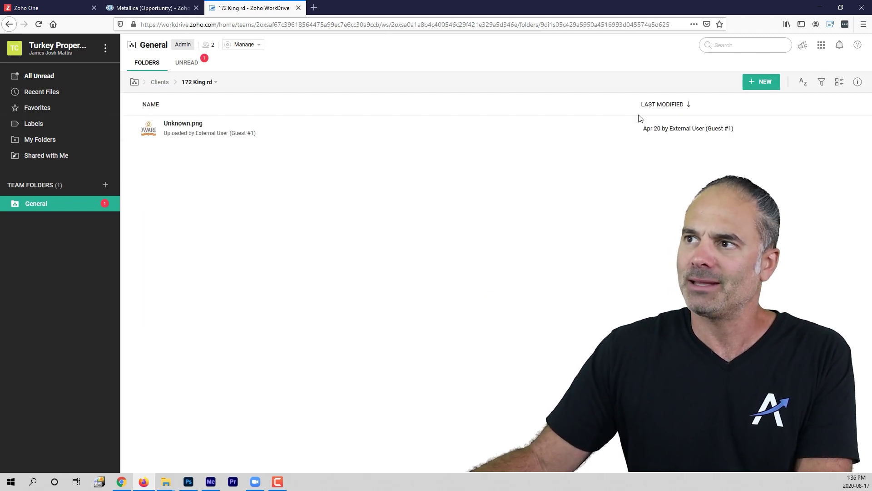
click(754, 84)
click(720, 106)
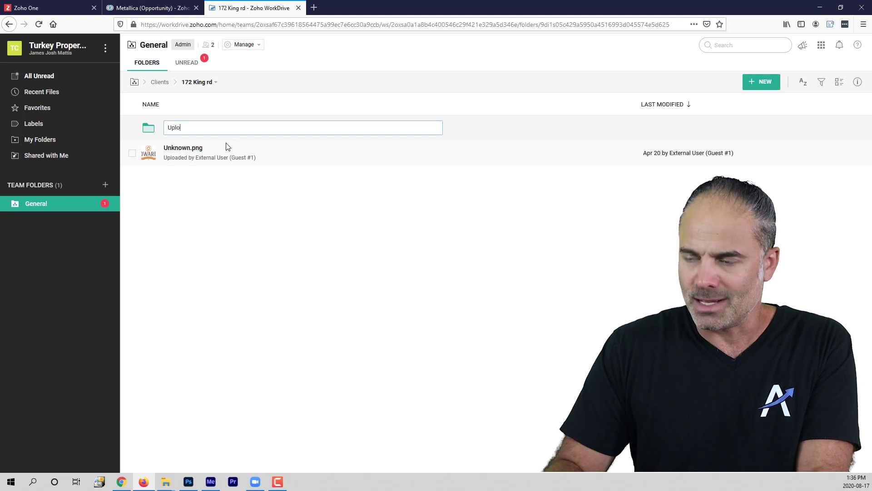
key(Return)
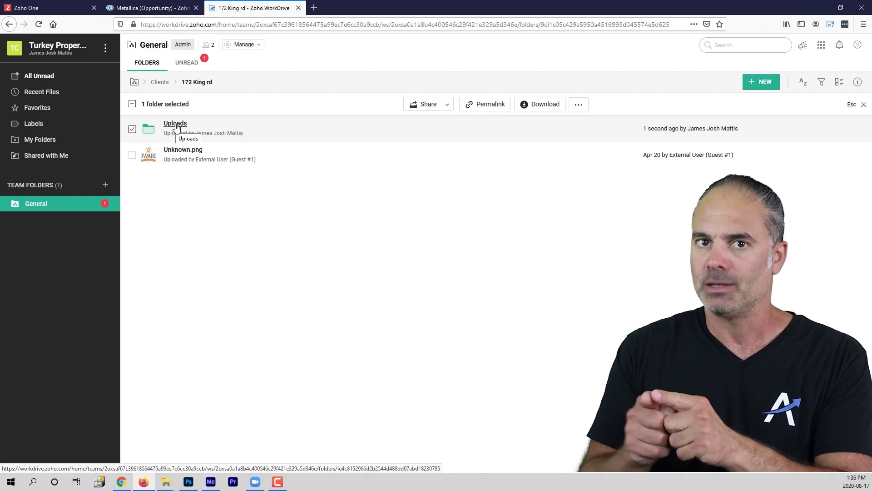
click(150, 7)
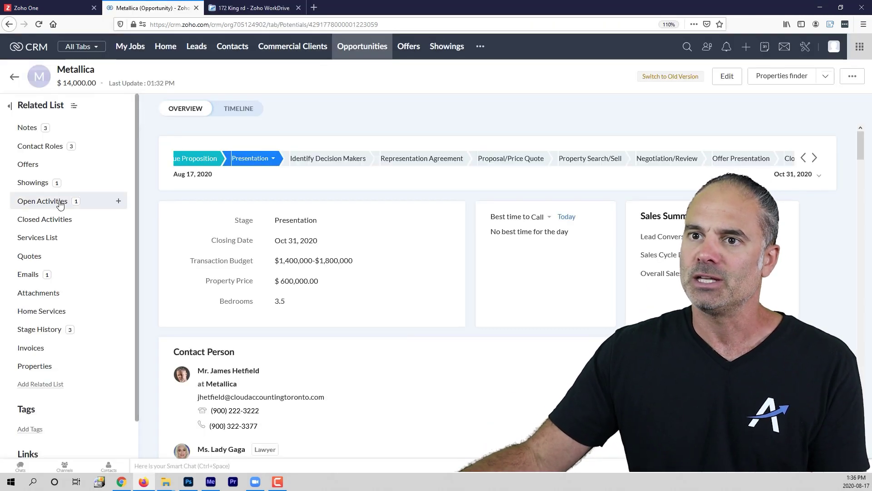
click(118, 292)
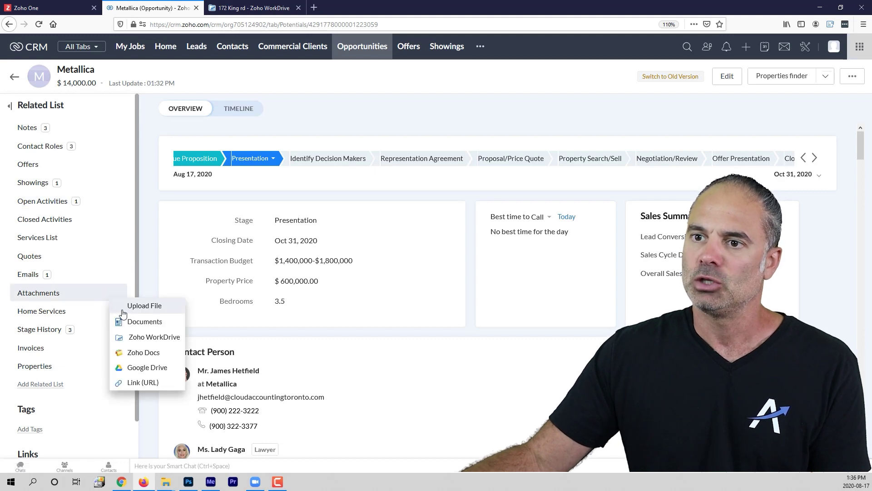
click(156, 339)
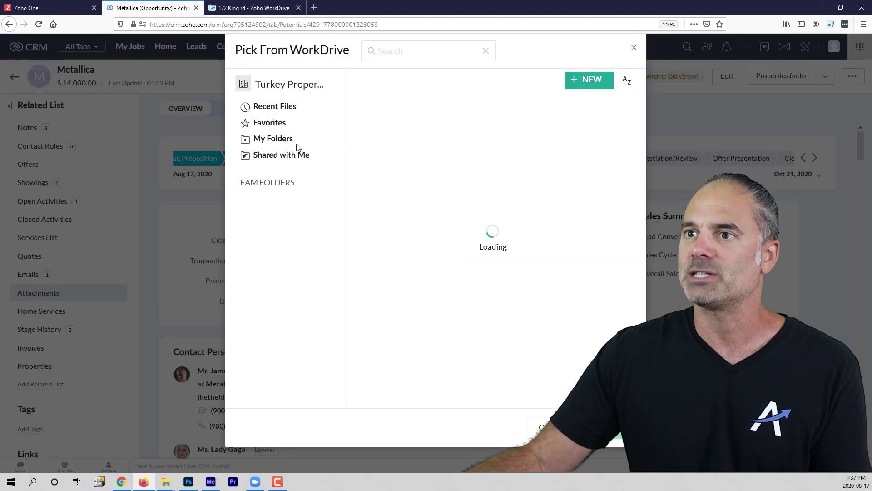
click(292, 202)
double_click(410, 132)
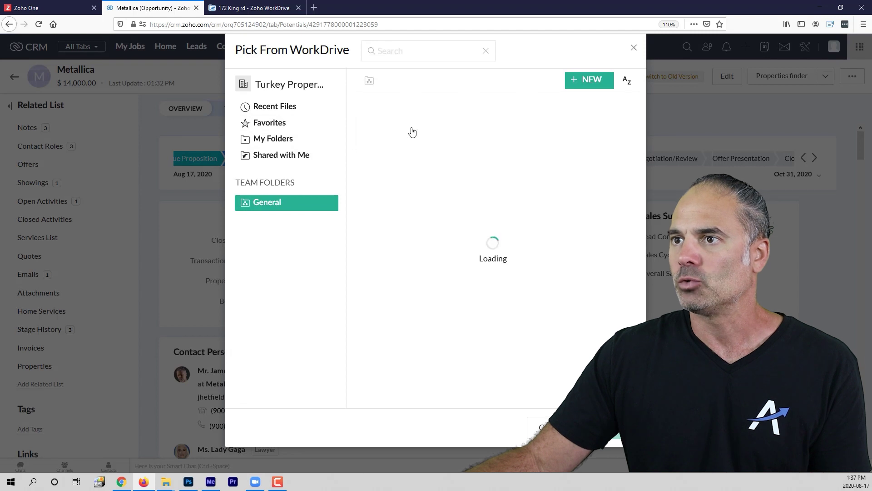
double_click(401, 134)
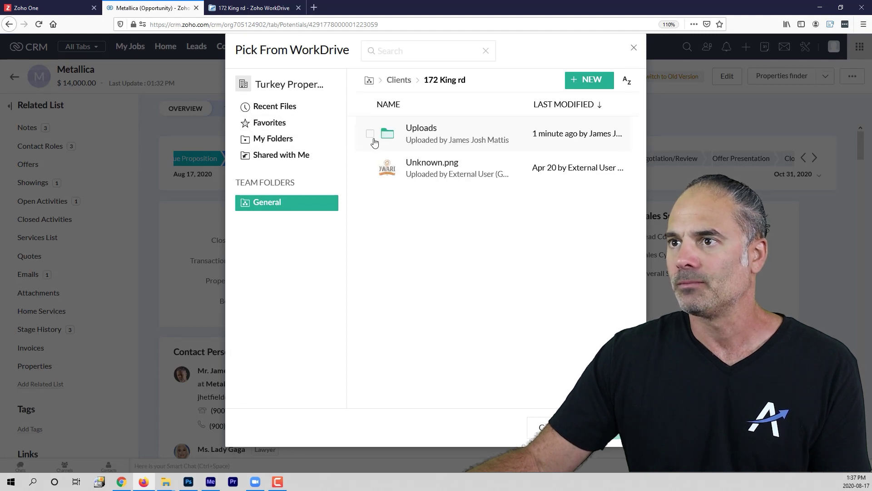
click(396, 84)
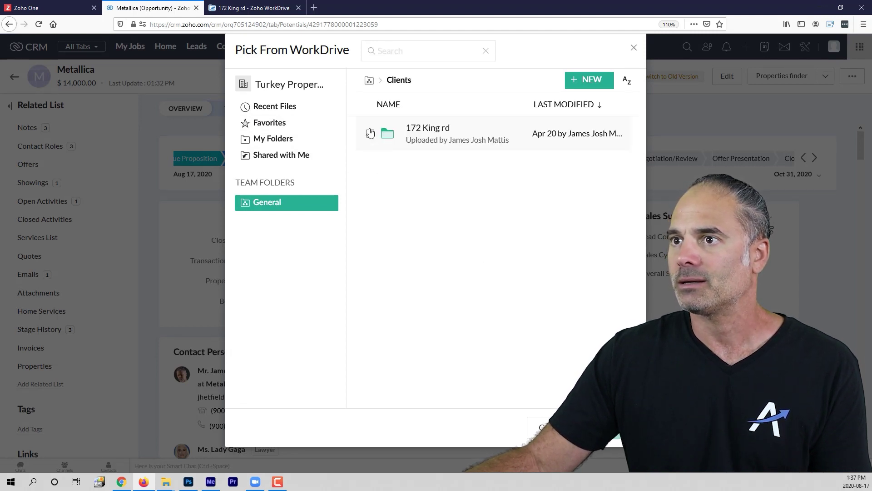
click(399, 134)
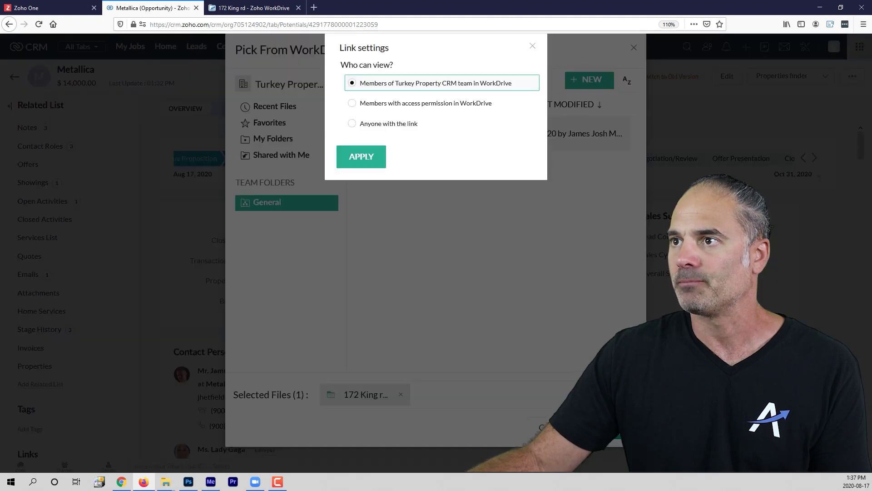
click(361, 157)
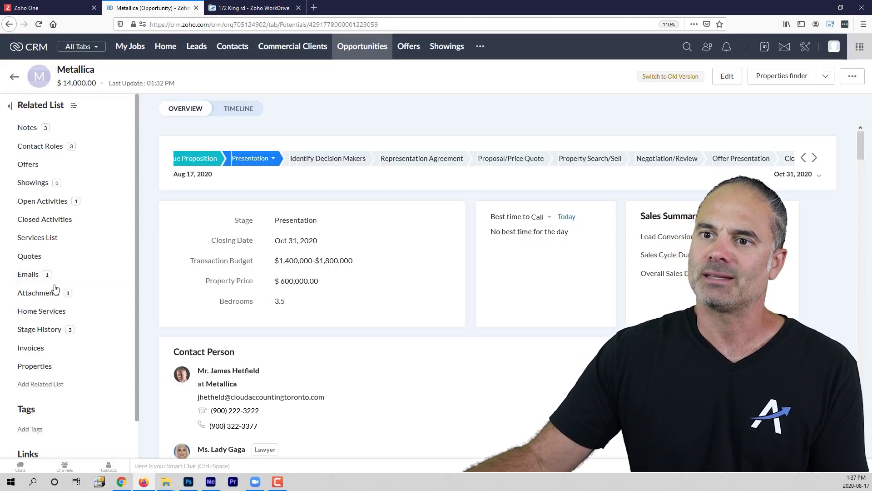
click(38, 293)
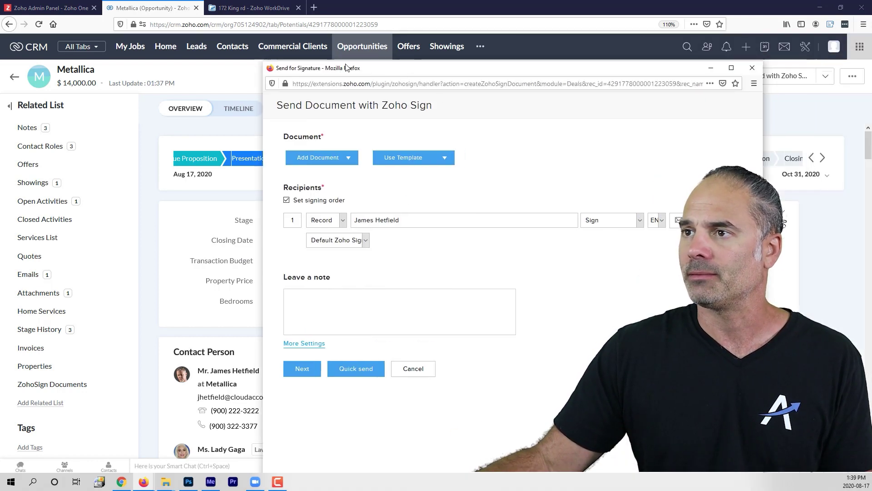
- Check Zoho Sign templates for the document, find none, and close the signature window unsent
click(300, 126)
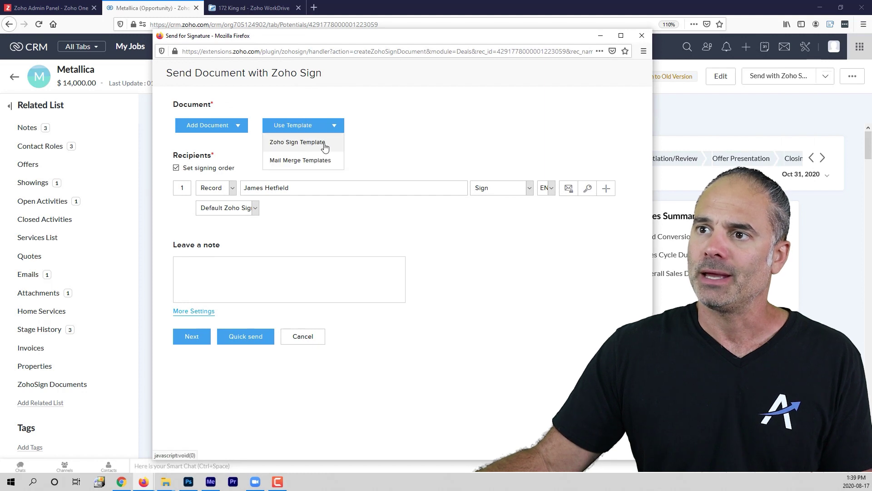
click(297, 143)
click(394, 160)
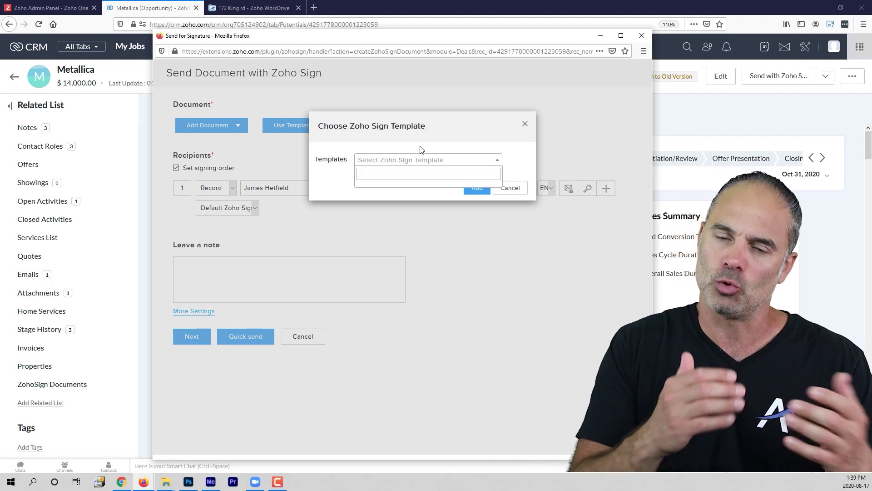
click(525, 123)
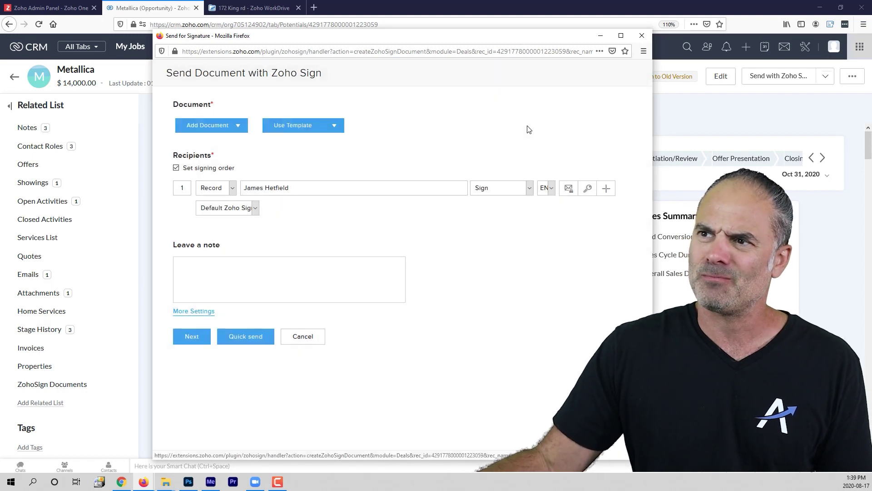
click(641, 36)
- Scroll through the Metallica deal's contacts and details, then open the Properties module
scroll(364, 218, down, 3)
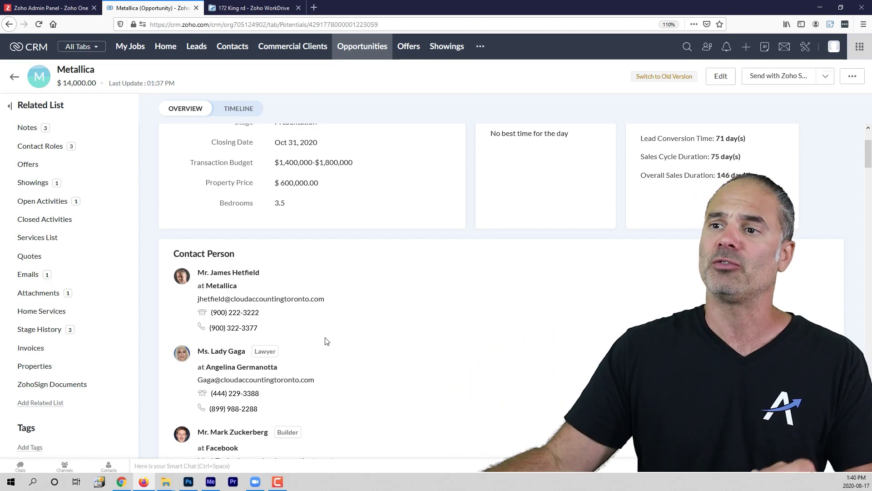
scroll(325, 342, down, 5)
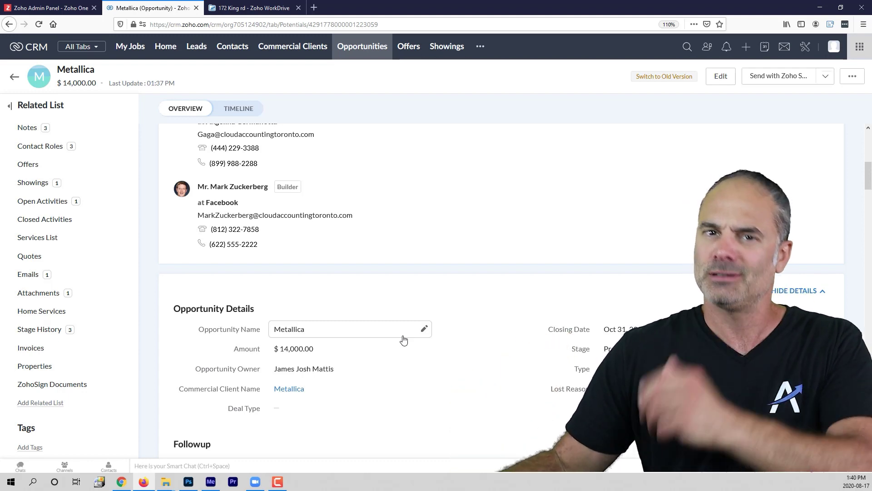
click(481, 46)
click(518, 86)
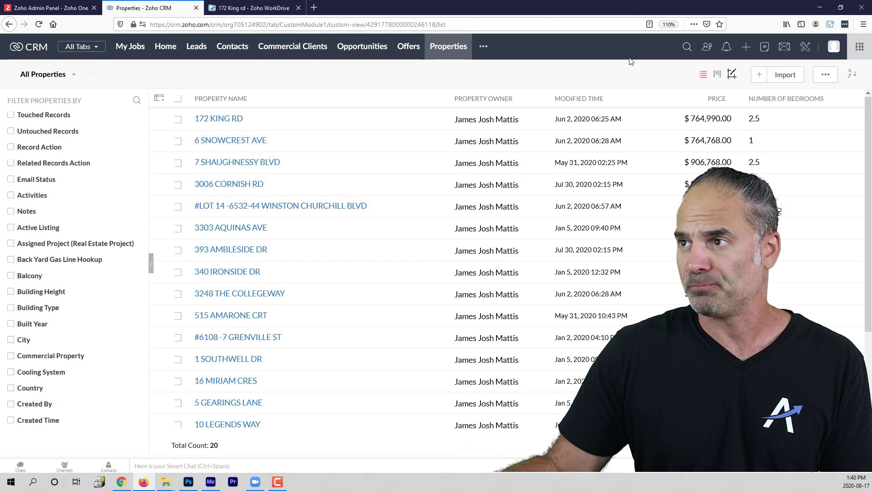
click(733, 75)
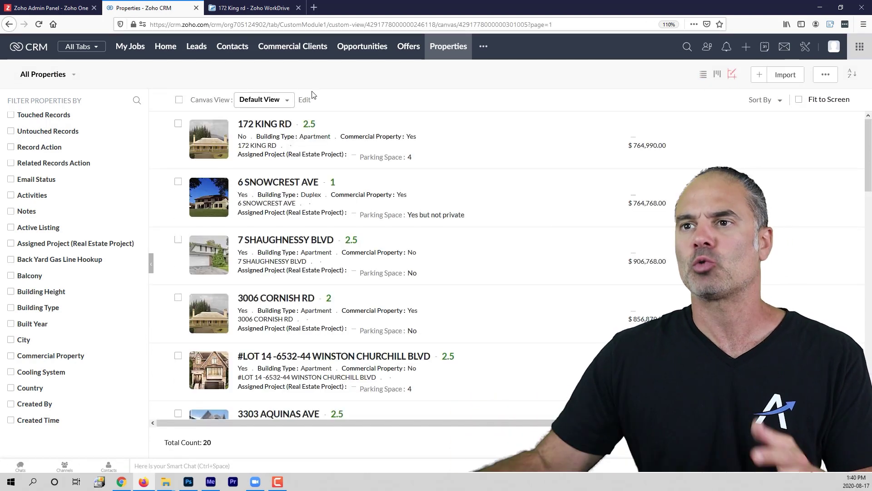
click(276, 125)
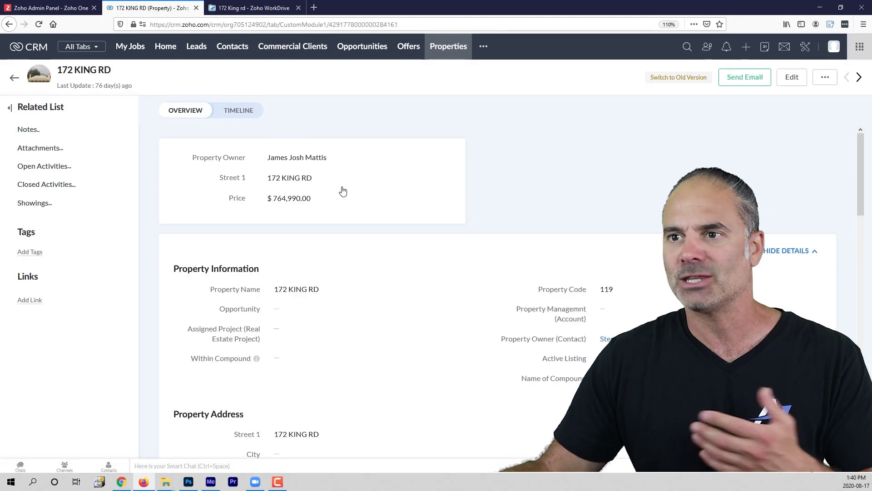
scroll(382, 250, down, 2)
scroll(381, 250, up, 2)
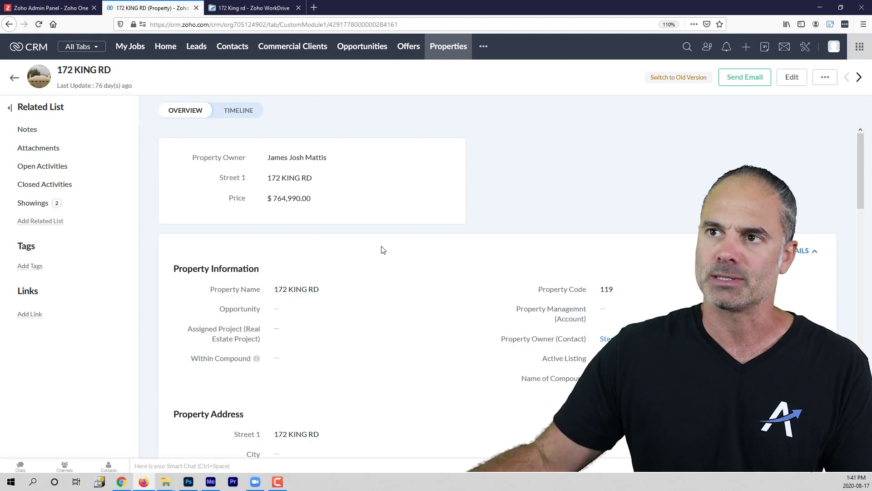
click(350, 47)
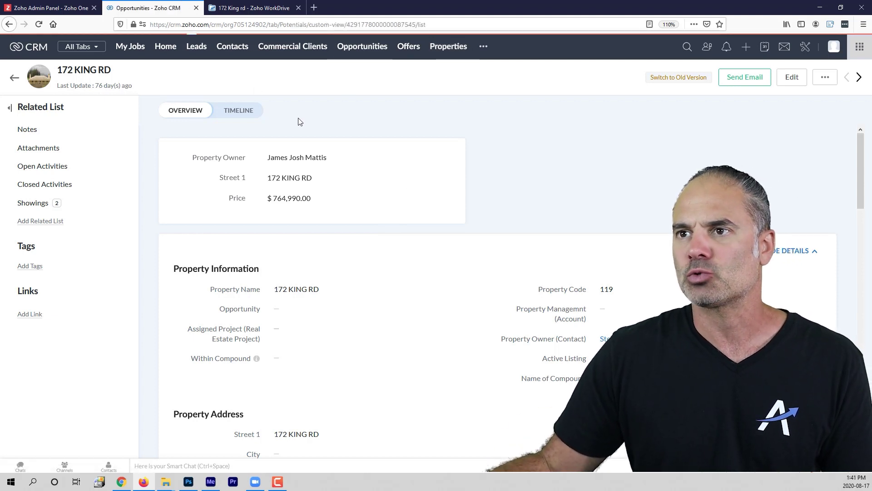
click(275, 132)
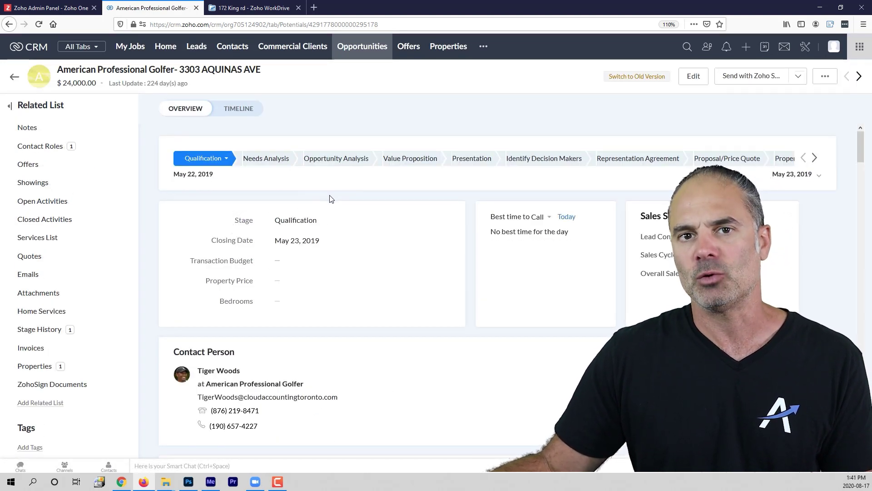
click(799, 78)
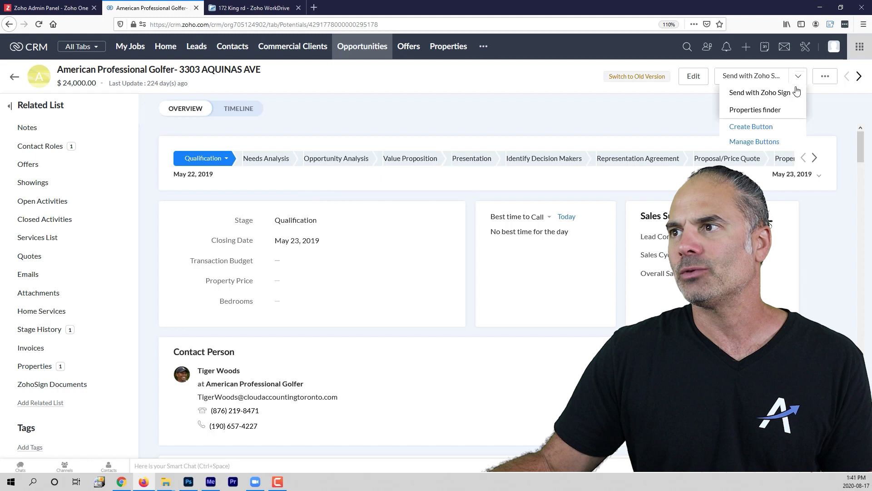
click(756, 110)
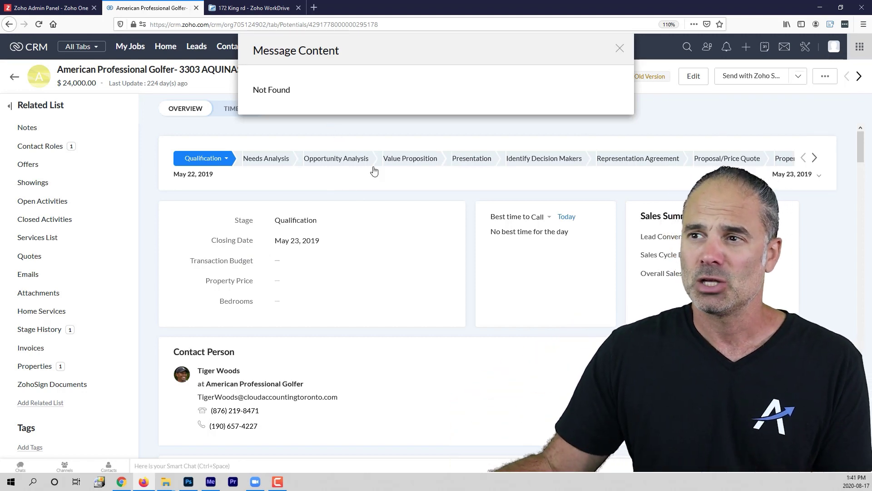
click(620, 49)
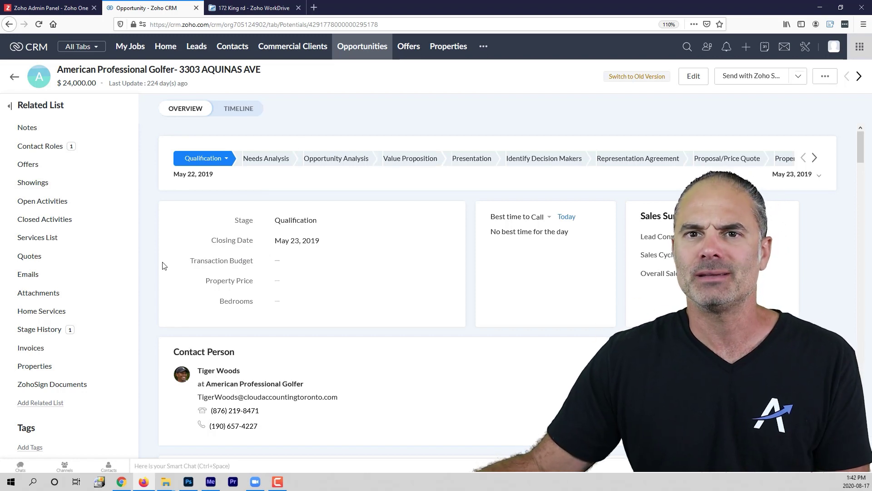
click(72, 312)
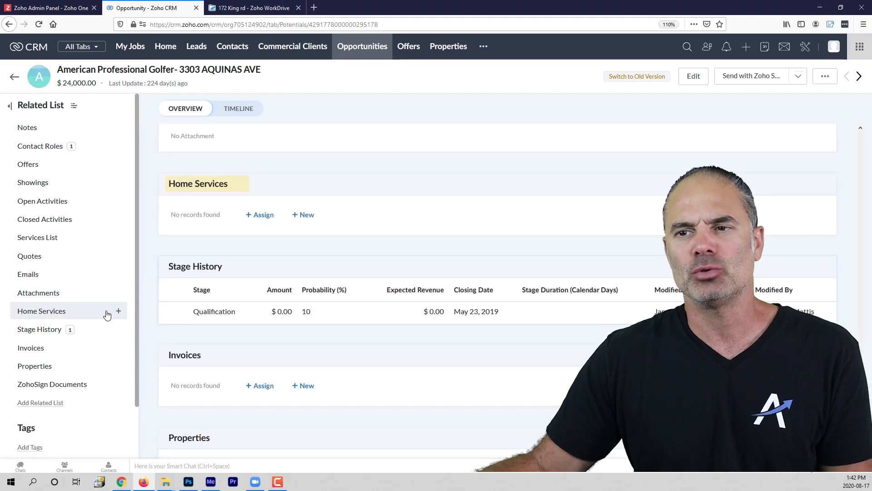
click(118, 313)
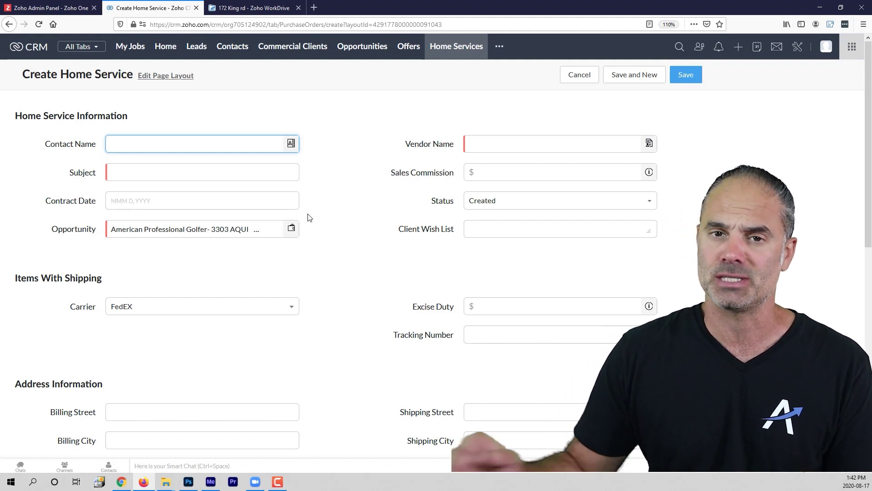
scroll(489, 182, down, 10)
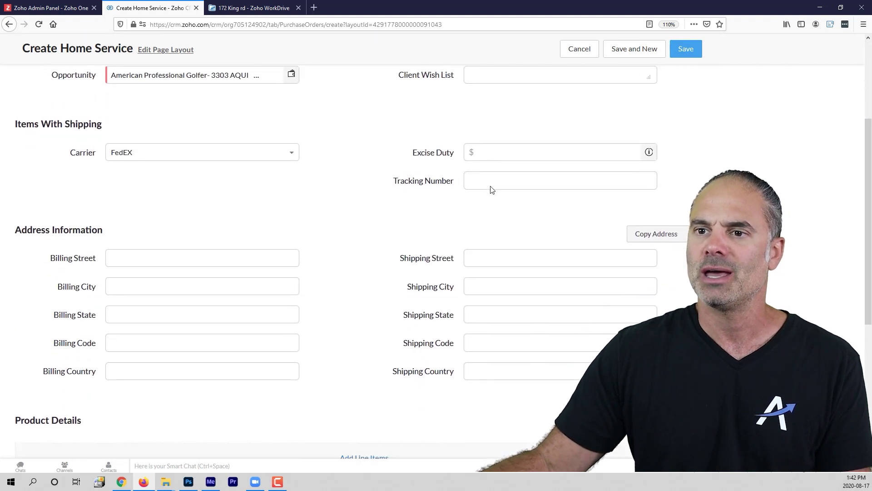
scroll(545, 159, up, 5)
click(578, 51)
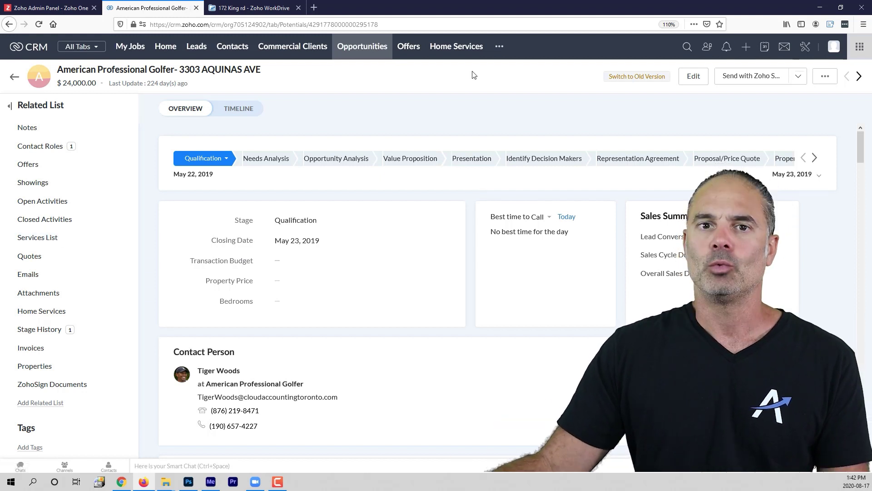
- Move the American Professional Golfer deal to Closed Won and save the Verify Details prompt
click(816, 159)
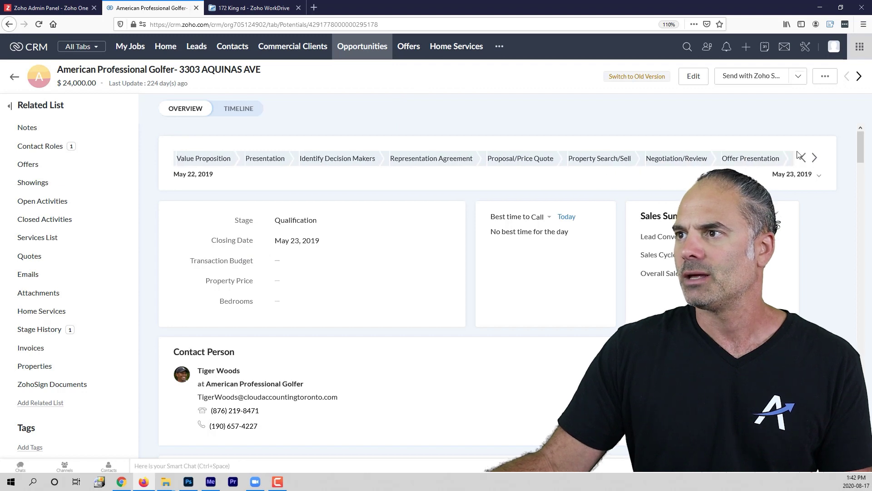
click(815, 159)
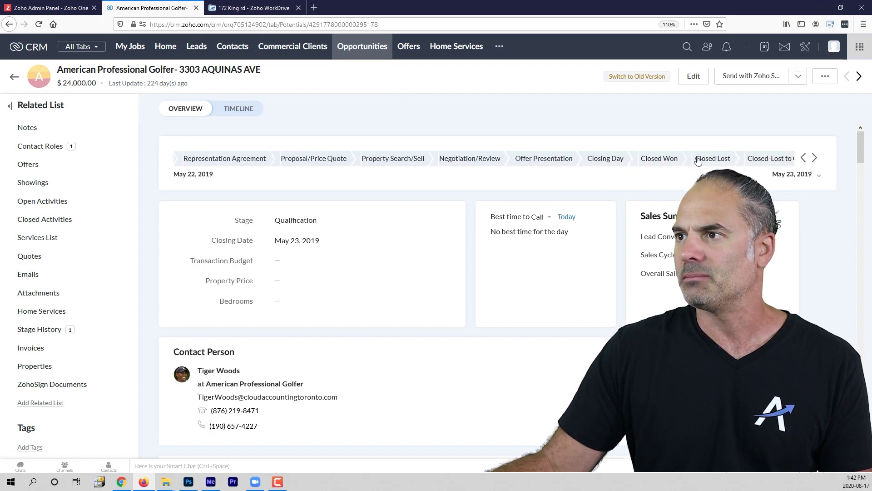
click(665, 162)
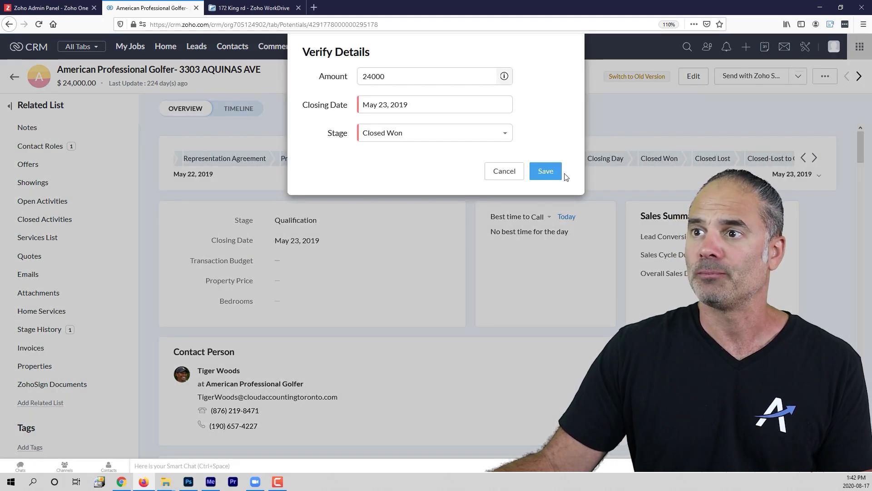
click(543, 172)
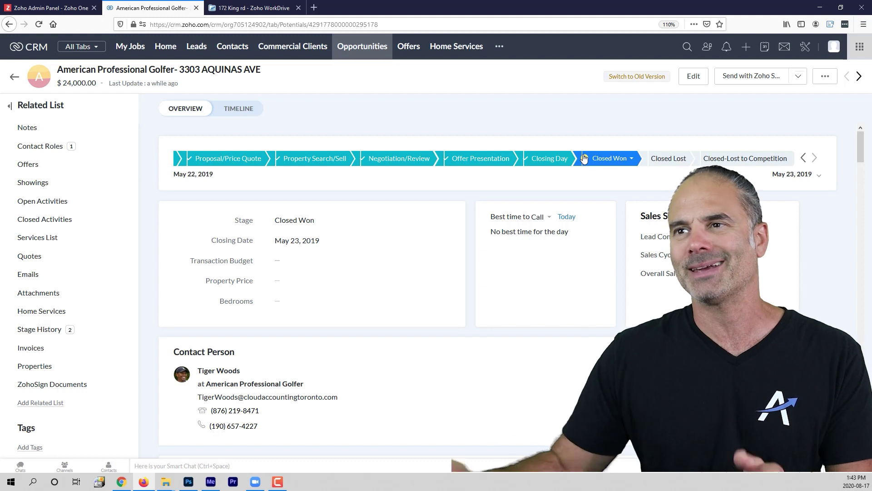
click(499, 46)
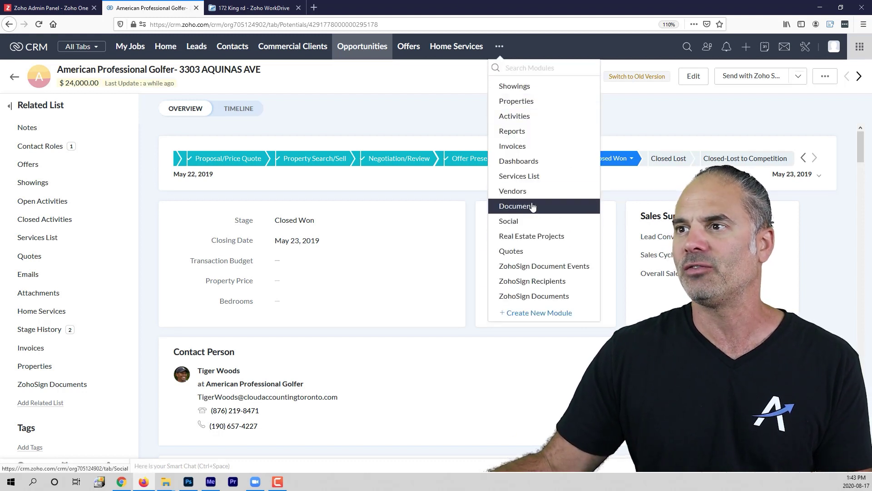
- Open the Invoices module to see the $24,000.00 American Professional Golfer invoice
click(531, 151)
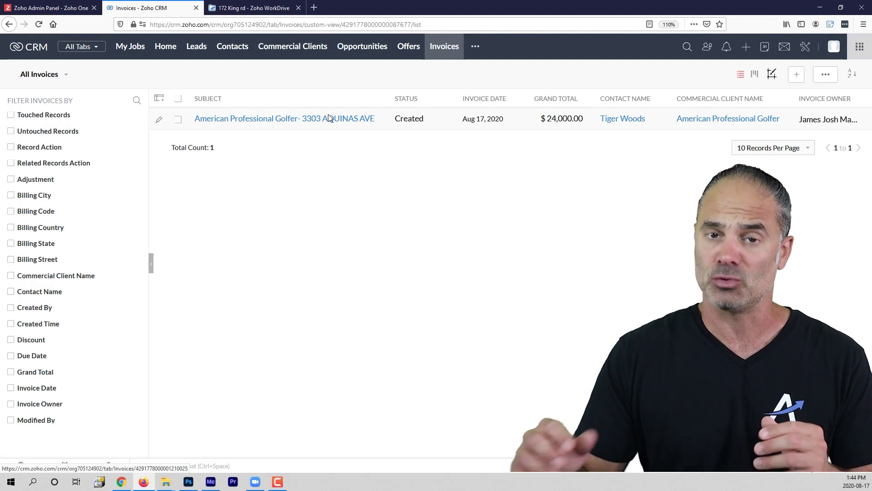
- Cycle through the WorkDrive and CRM tabs, ending on the Zoho One Add Application page
key(ctrl+shift+Tab)
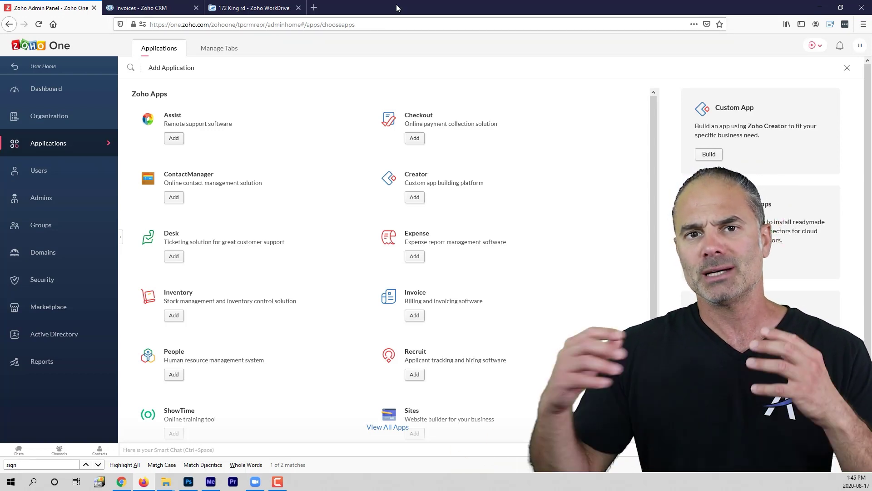
click(252, 8)
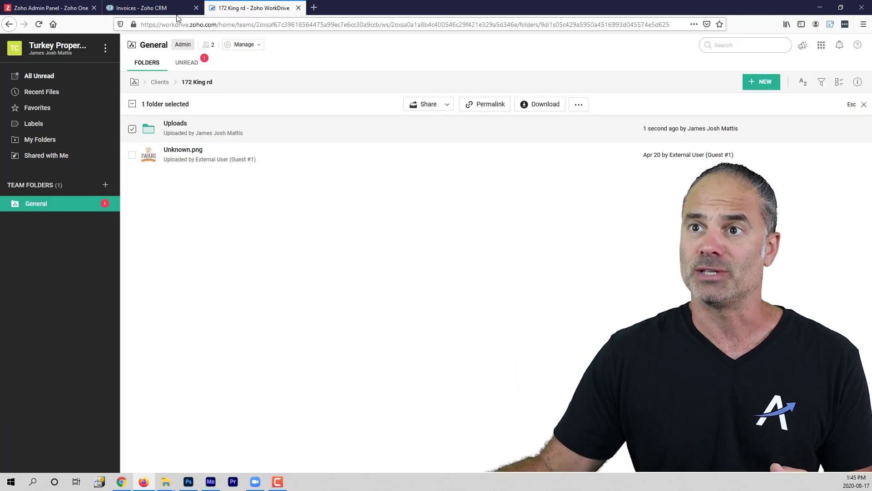
click(177, 13)
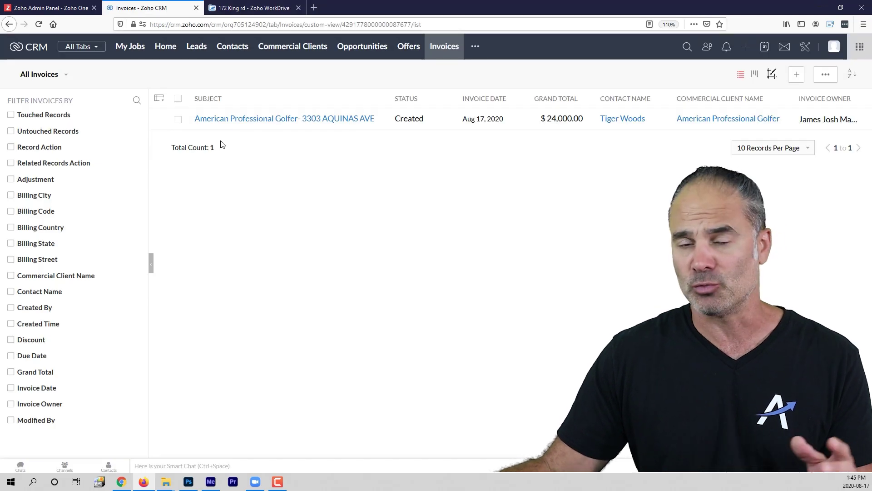
click(50, 7)
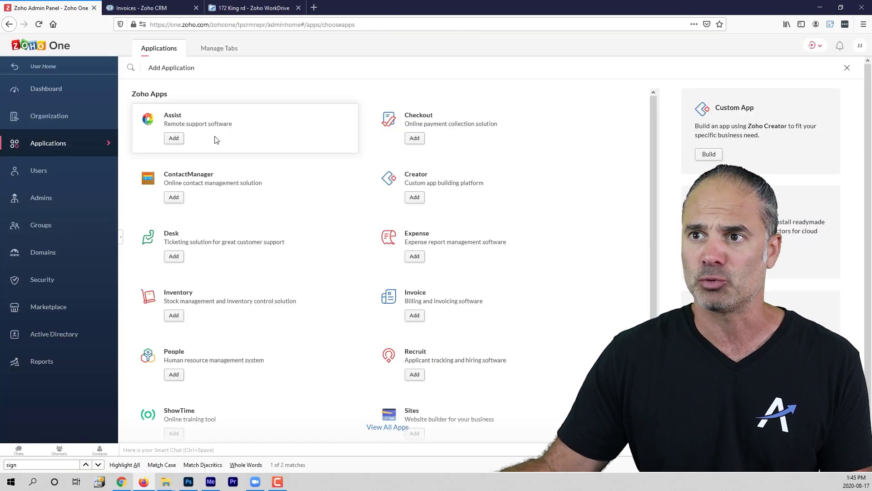
- Go to the Zoho One User Home from the admin panel sidebar
click(44, 68)
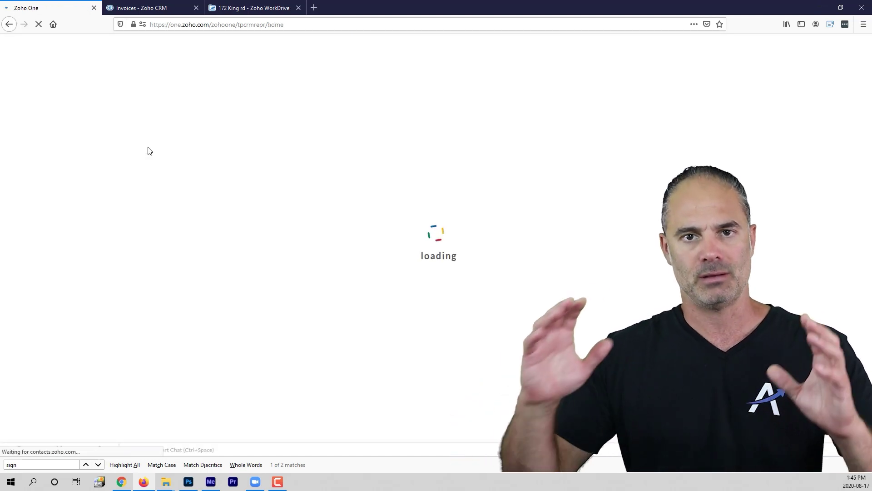